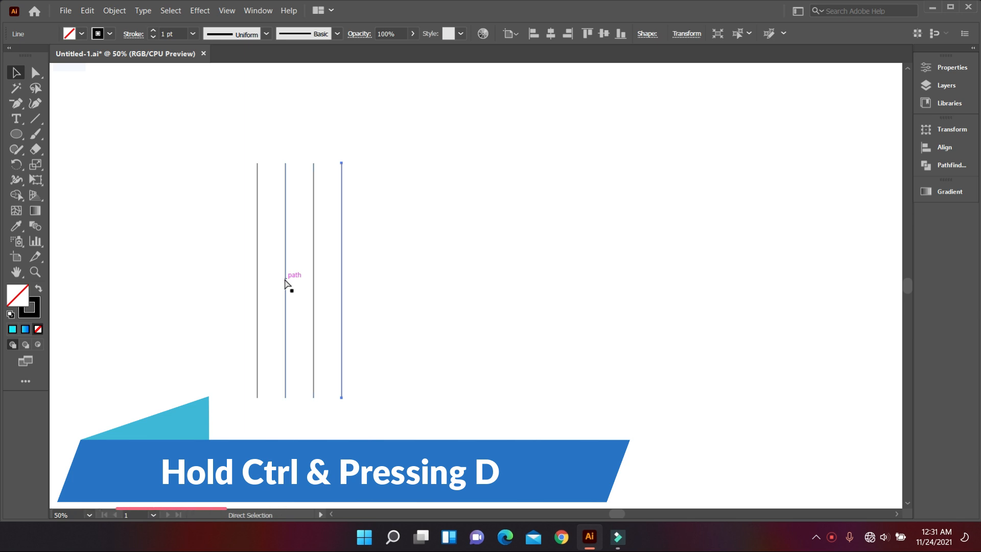
- Duplicate the four vertical lines in place and rotate the copy 90 degrees to form a crossing grid
click(190, 202)
drag(201, 133, 425, 274)
click(606, 36)
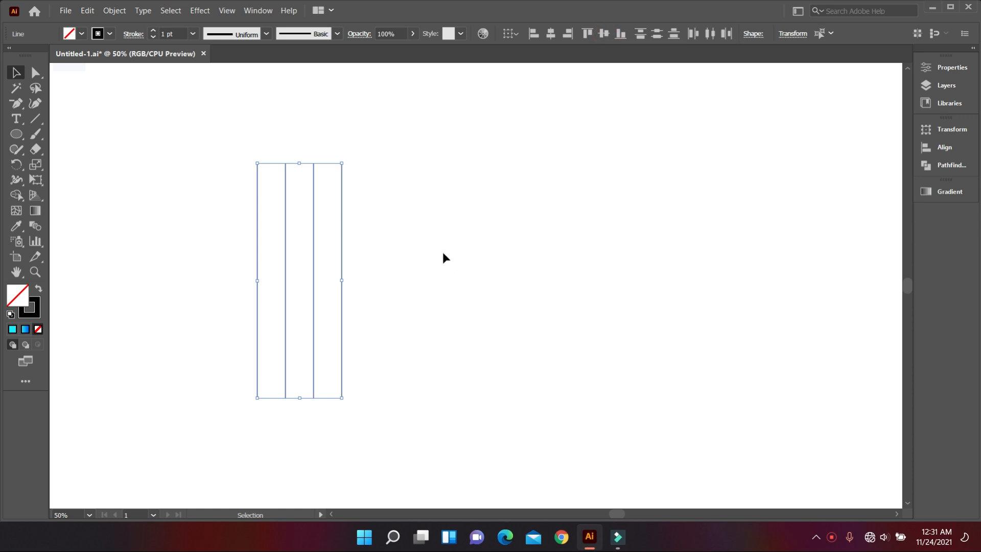
click(87, 10)
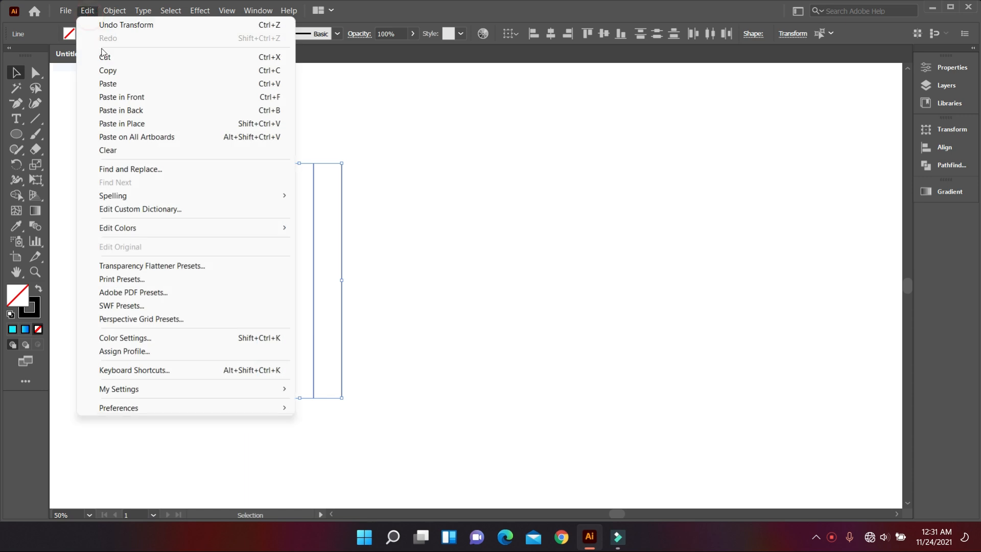
click(109, 71)
click(88, 11)
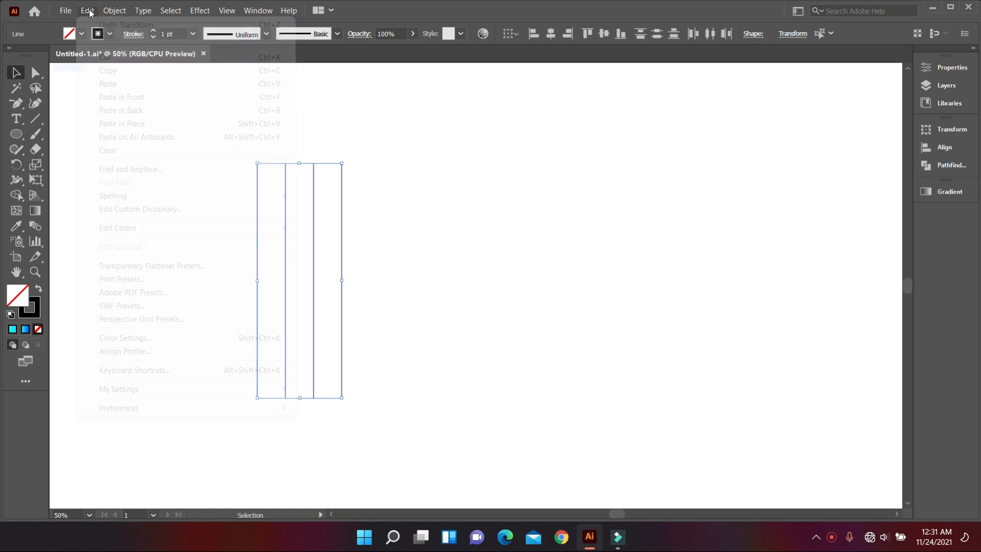
click(144, 123)
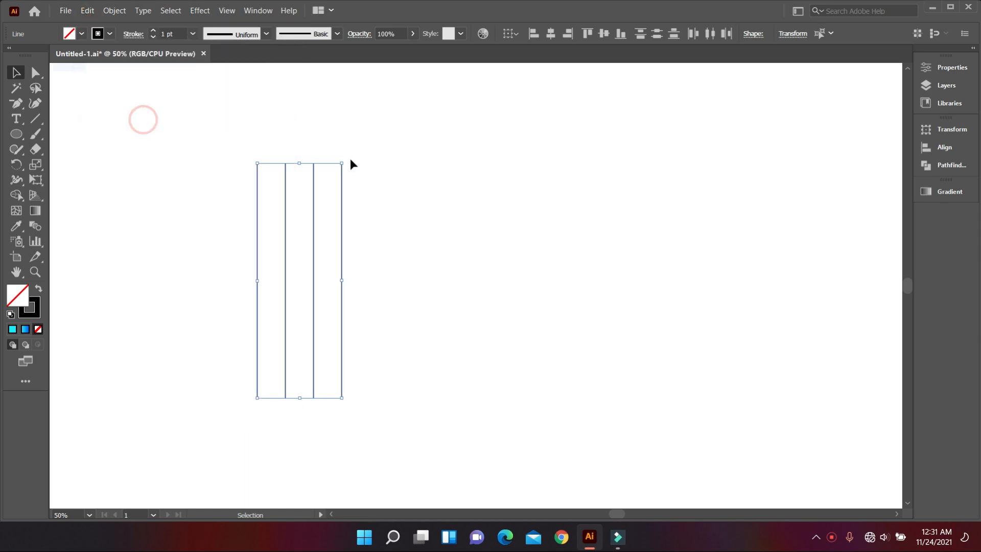
drag(344, 160, 403, 369)
click(401, 370)
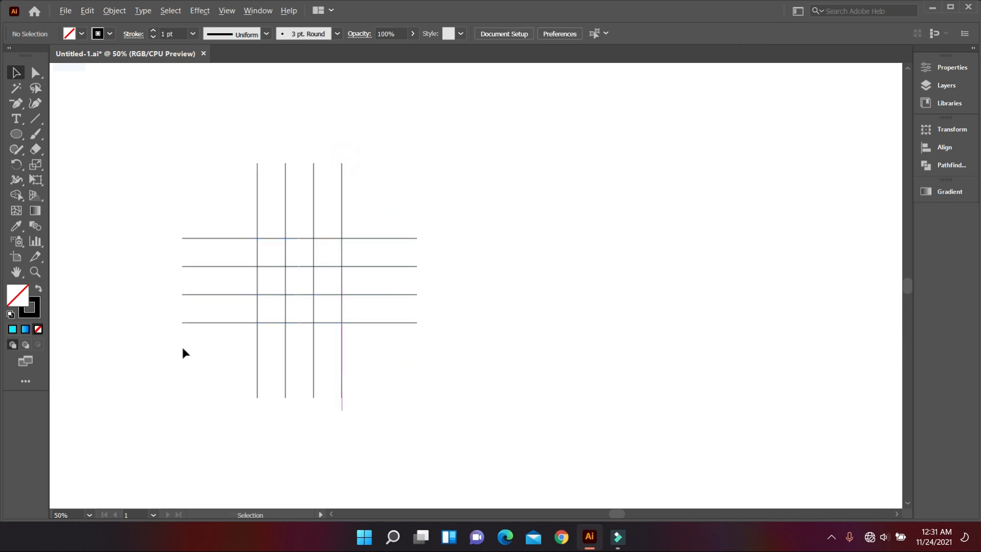
- Draw a large circle filling the central three-by-three square of the line grid
scroll(183, 348, up, 1)
drag(213, 360, 241, 368)
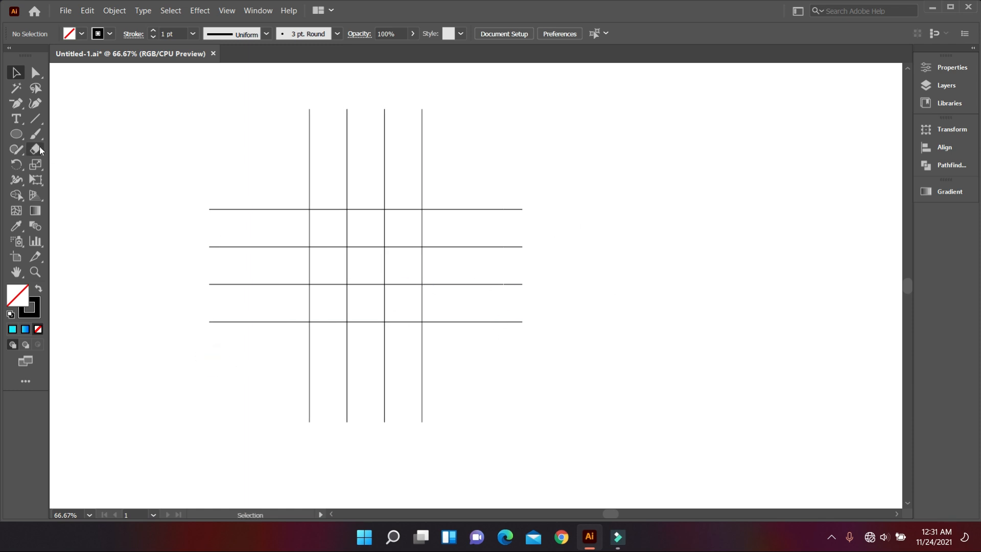
drag(22, 135, 66, 163)
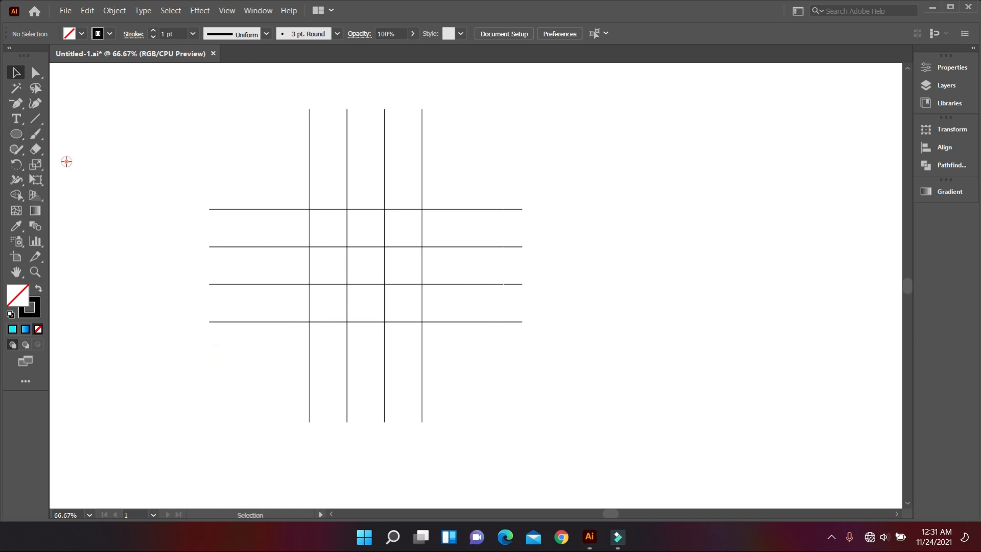
drag(310, 209, 421, 302)
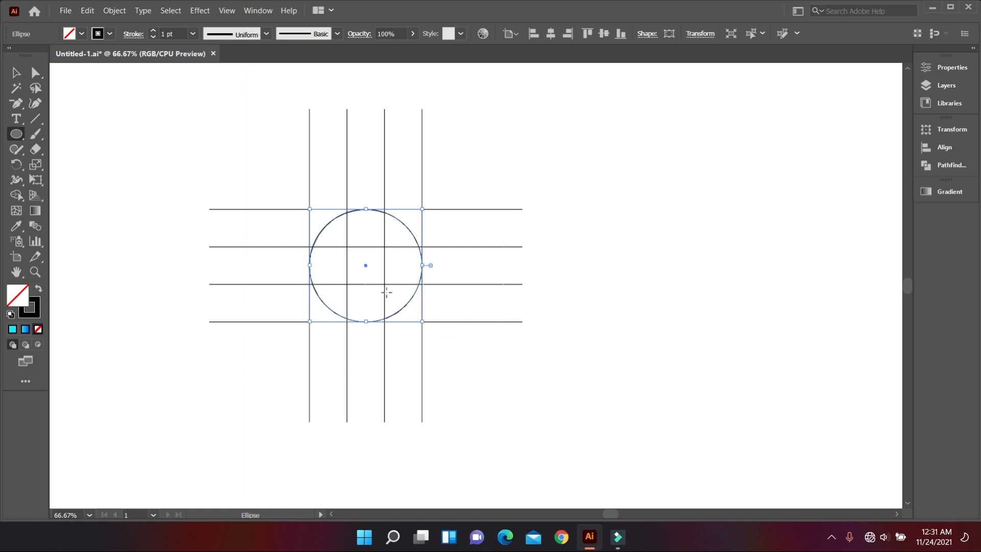
- Draw a small circle filling the grid's centre cell, inside the large circle
scroll(372, 266, up, 3)
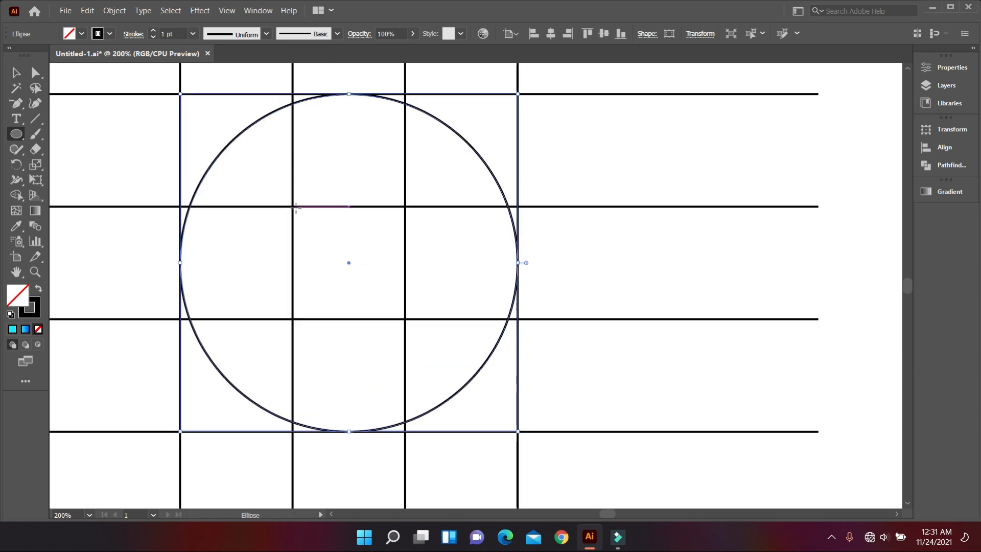
drag(292, 206, 404, 304)
scroll(404, 303, down, 1)
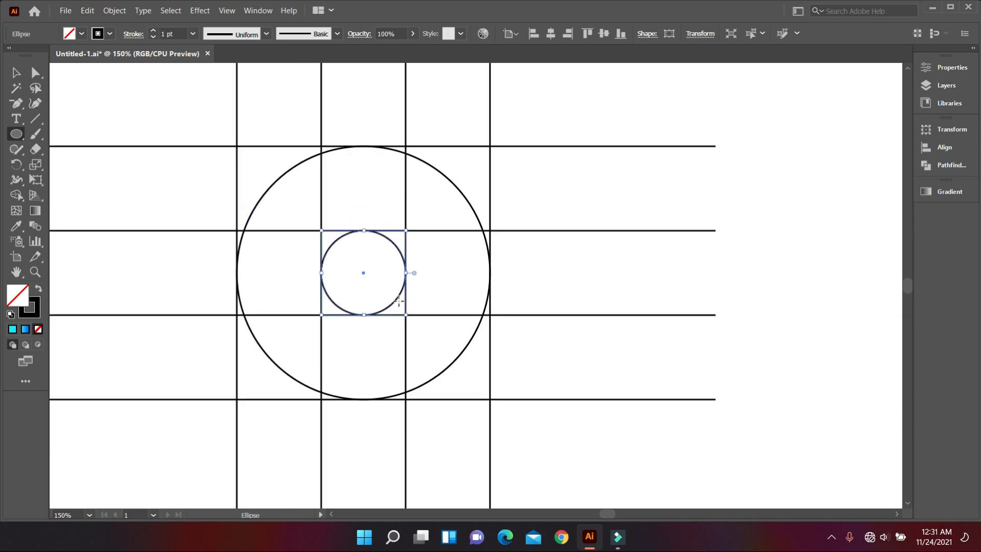
scroll(399, 296, down, 1)
scroll(396, 298, down, 1)
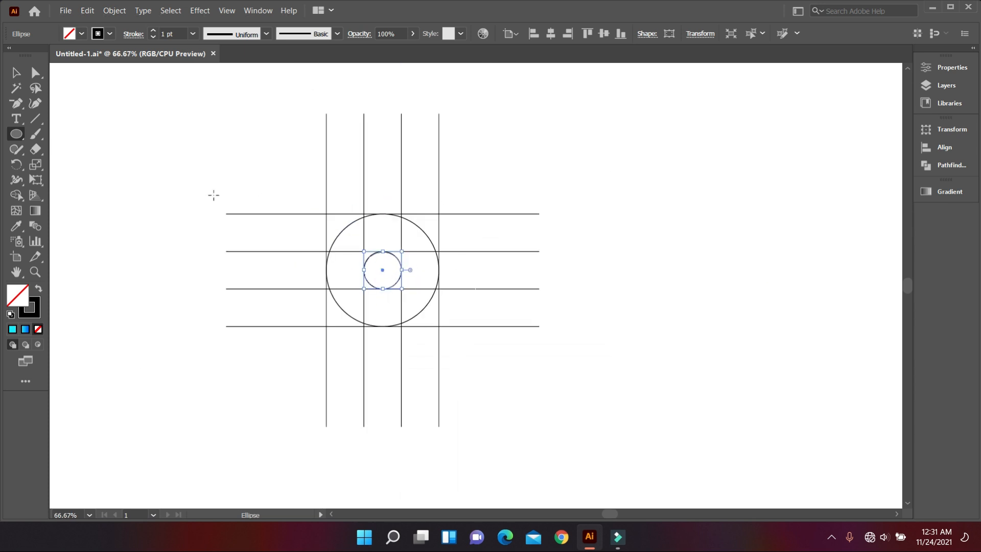
- Select all grid lines and both circles and rotate them together by 45 degrees
click(15, 73)
click(101, 101)
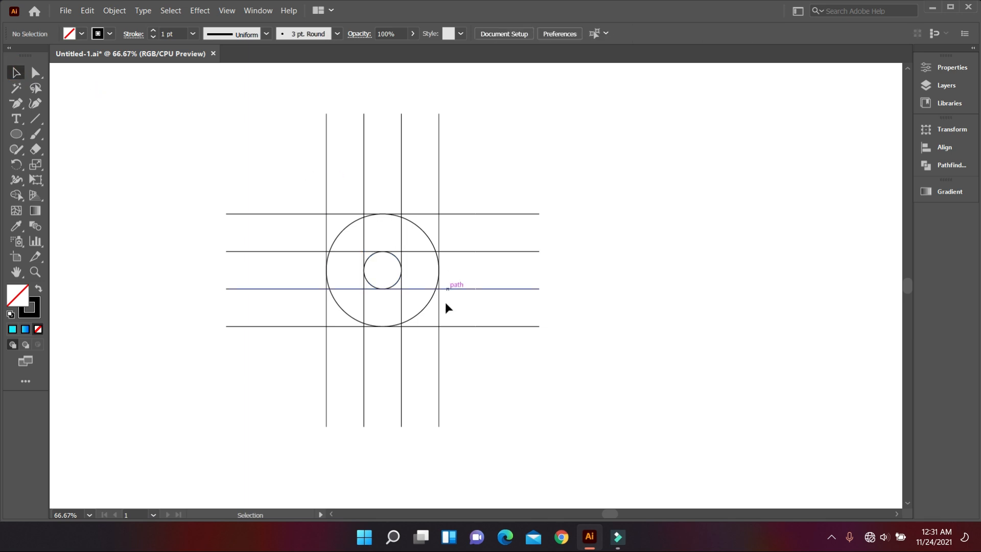
drag(243, 143, 486, 450)
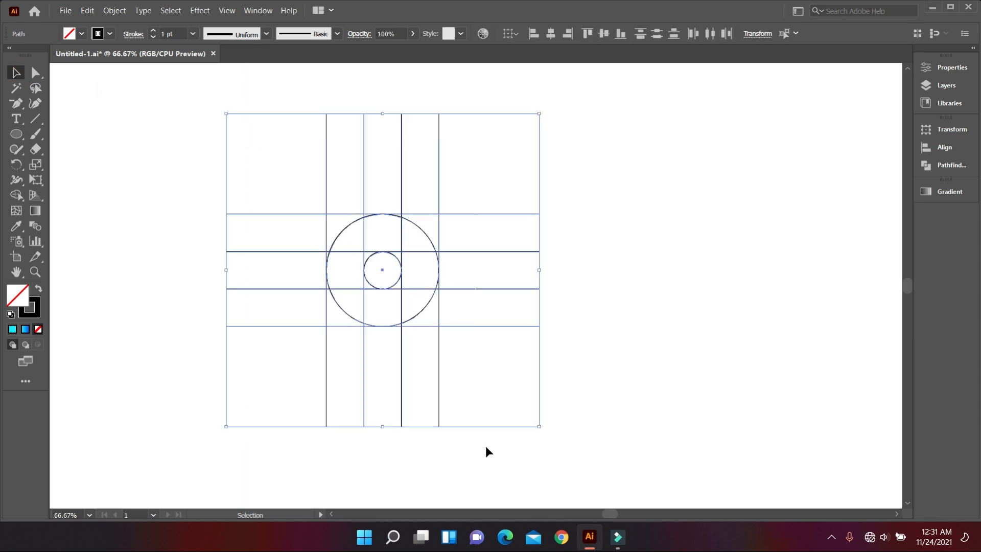
drag(544, 429, 626, 294)
click(607, 347)
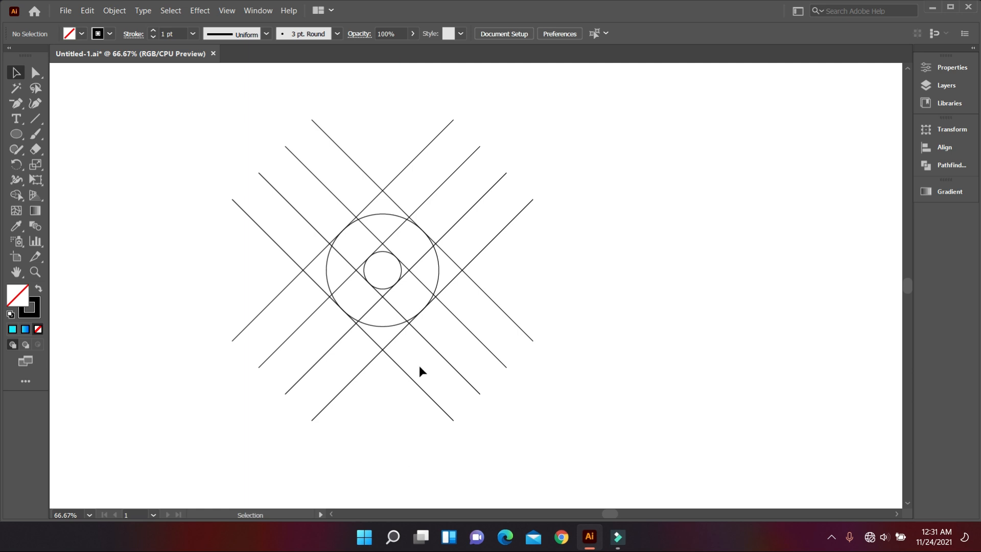
- Duplicate the large circle in place and shrink the copy proportionally from its bottom, keeping its top fixed
click(388, 325)
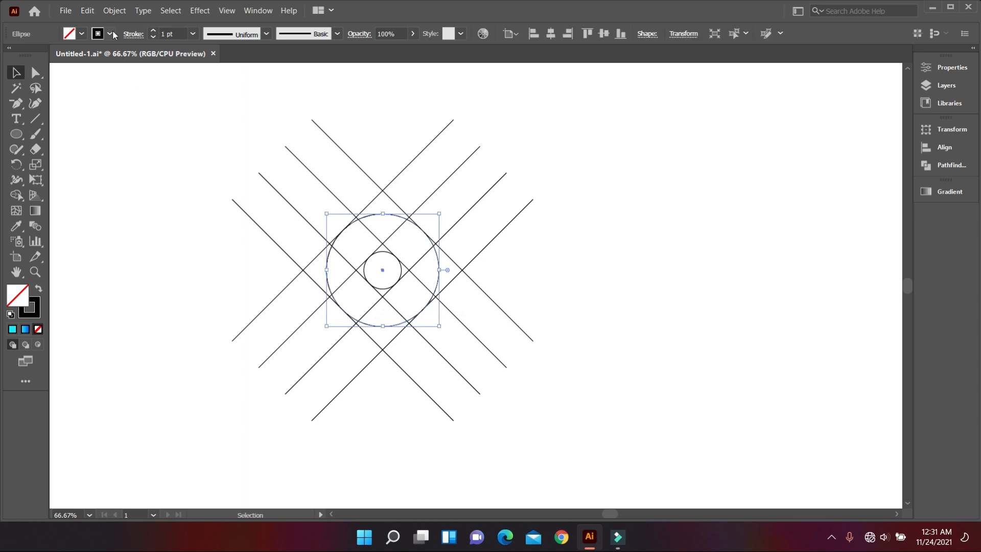
click(87, 10)
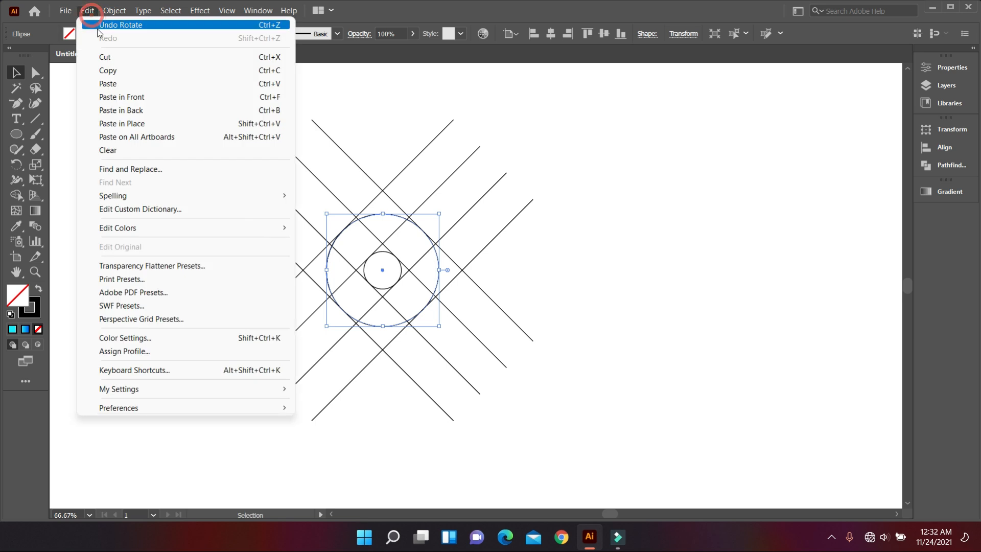
click(108, 70)
click(90, 15)
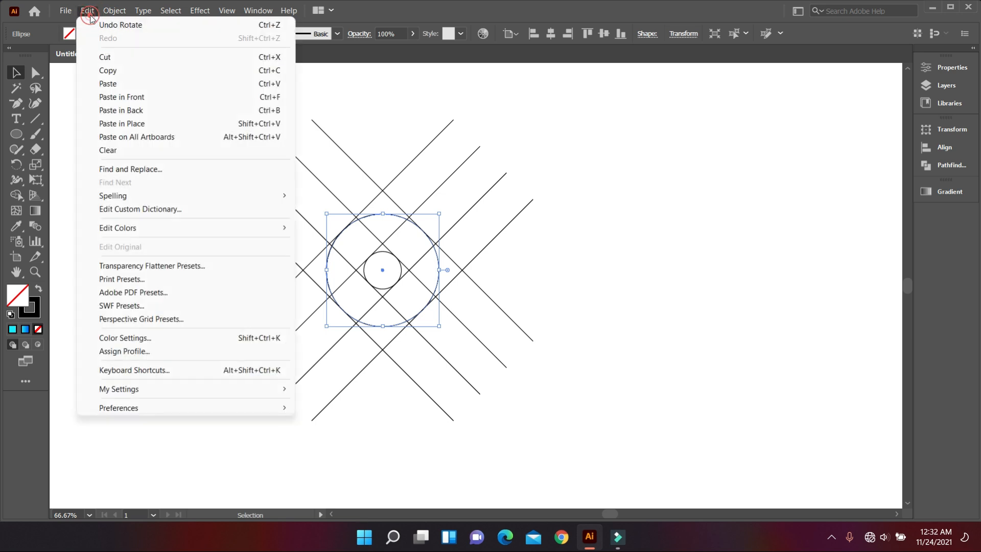
click(145, 122)
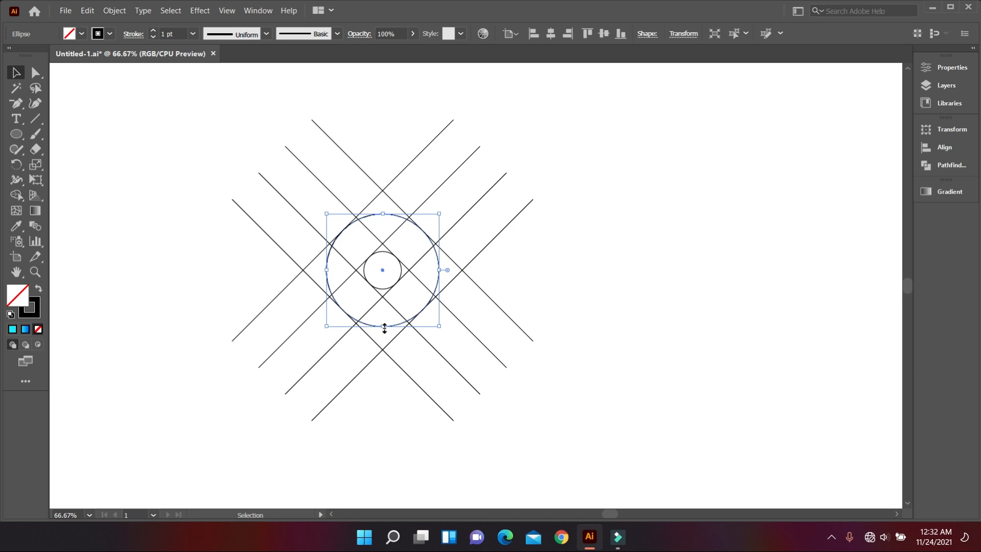
drag(383, 325, 386, 295)
- Adjust the copied circle's size so its bottom meets the line intersection just below the small circle
scroll(424, 287, up, 4)
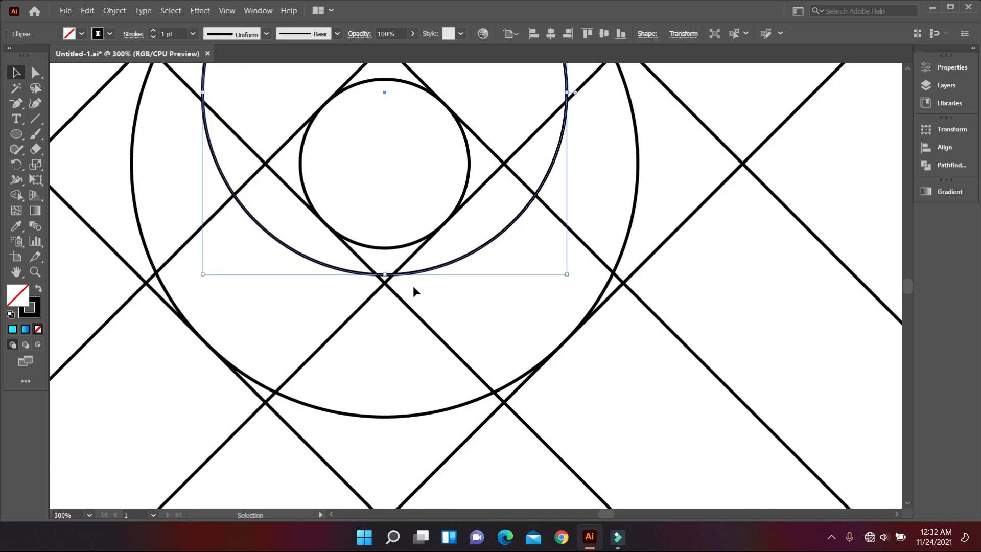
scroll(383, 286, up, 1)
scroll(383, 291, up, 1)
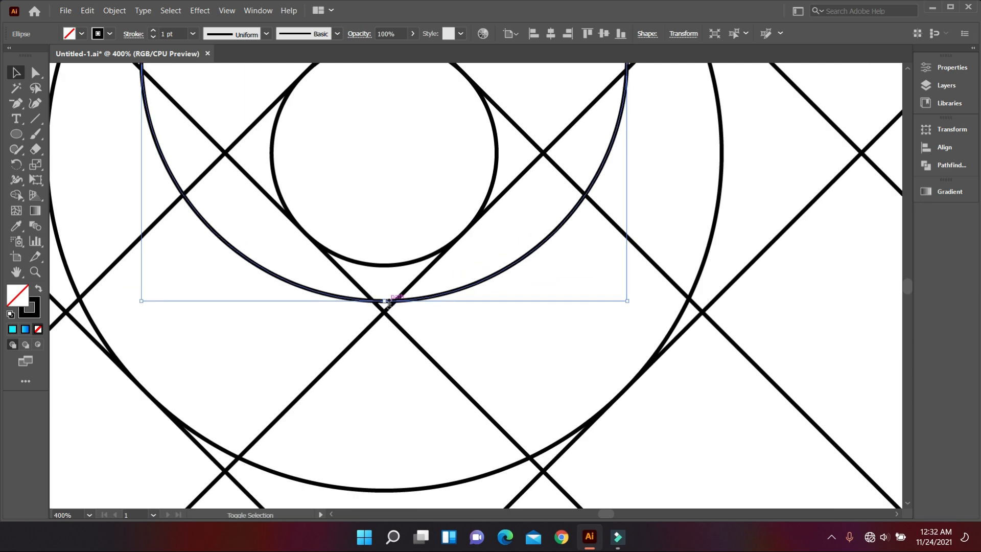
drag(383, 302, 386, 309)
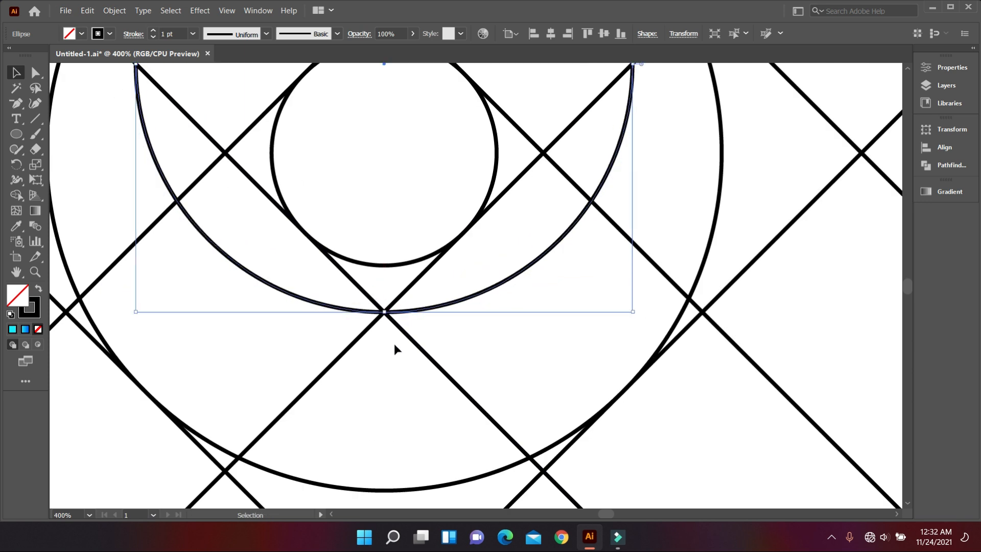
scroll(395, 345, down, 1)
scroll(396, 352, down, 1)
scroll(396, 344, down, 2)
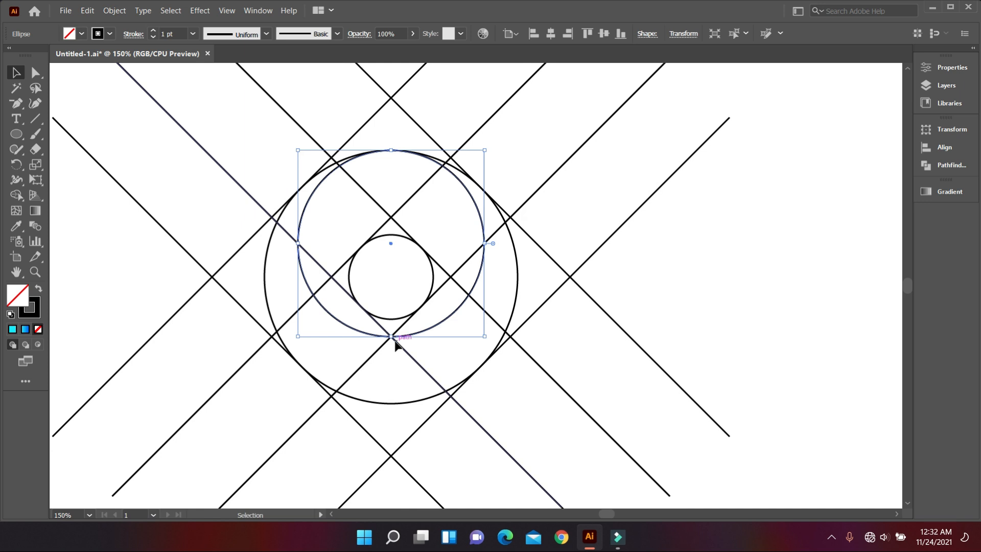
click(593, 303)
- Rotate all lines and circles 45 degrees counterclockwise so the grid is horizontal and vertical again
scroll(515, 320, down, 2)
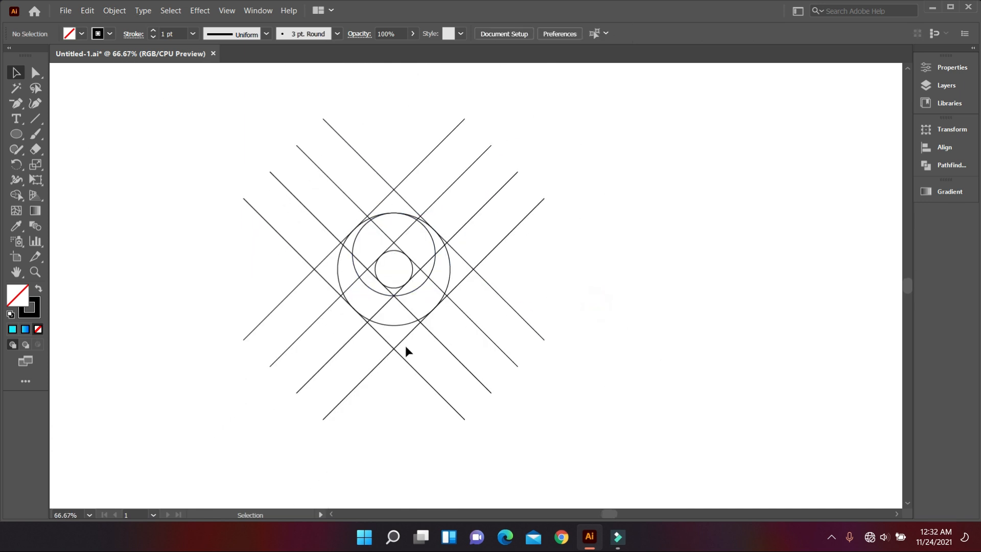
drag(213, 109, 535, 421)
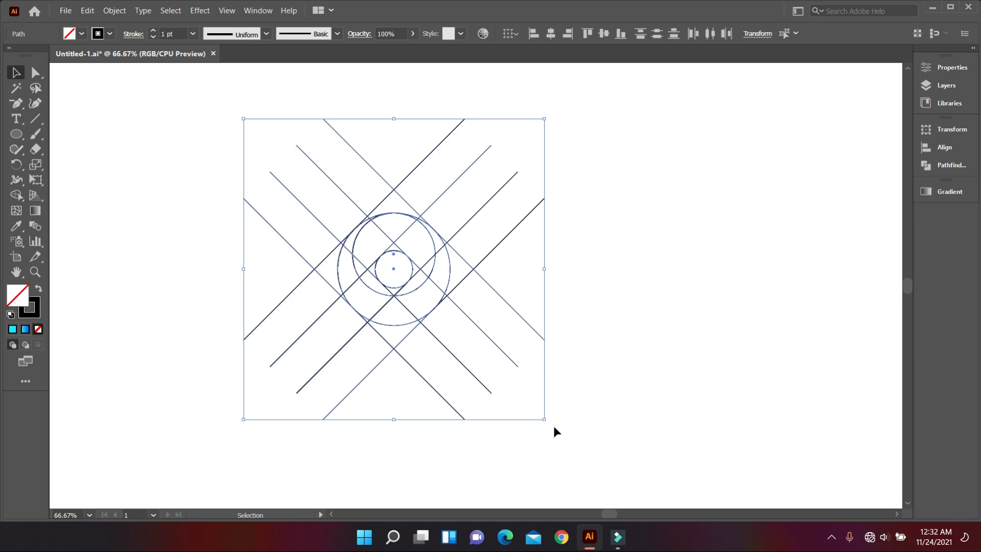
drag(547, 423, 657, 243)
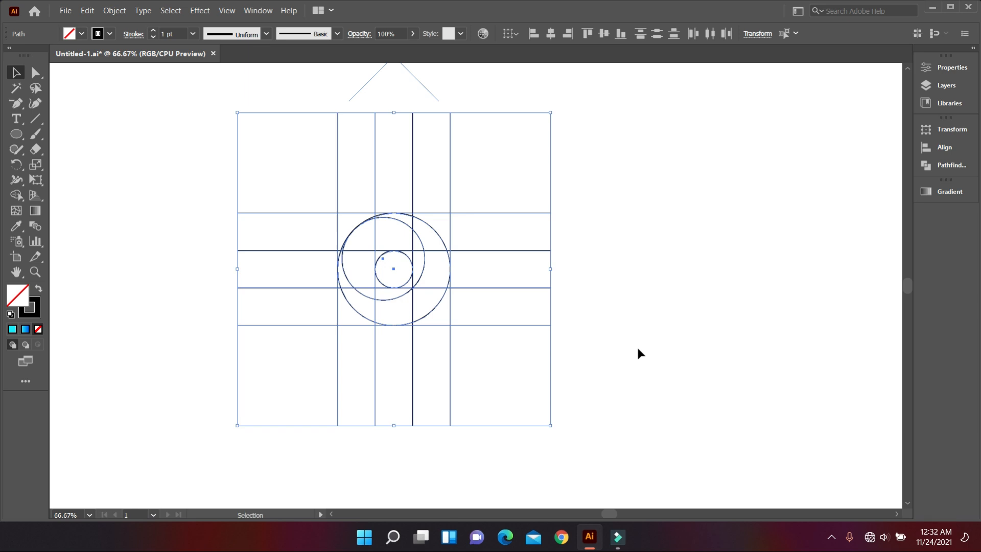
click(658, 313)
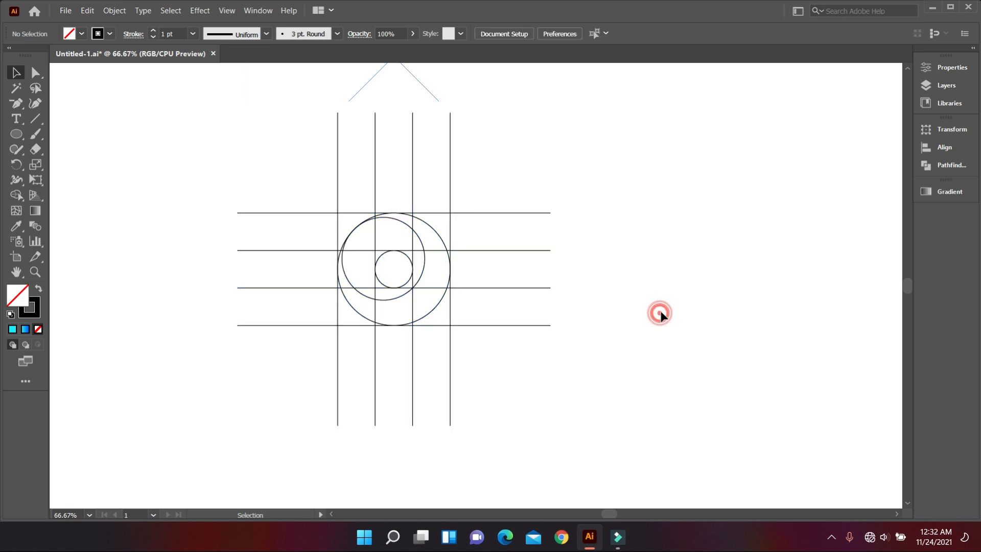
- Duplicate the large circle in place and shrink the copy from its left side to the second vertical line, keeping its right side fixed
click(432, 230)
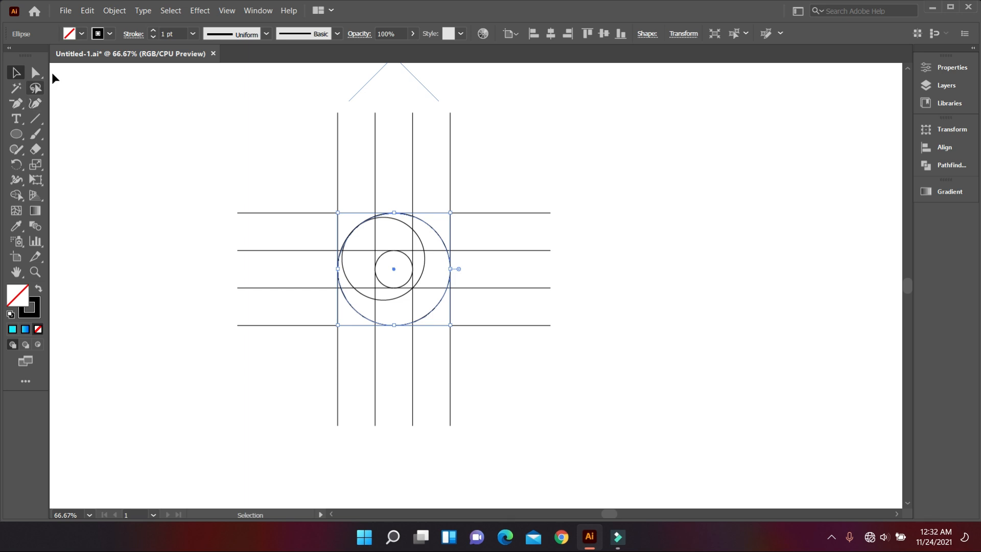
click(87, 11)
click(114, 72)
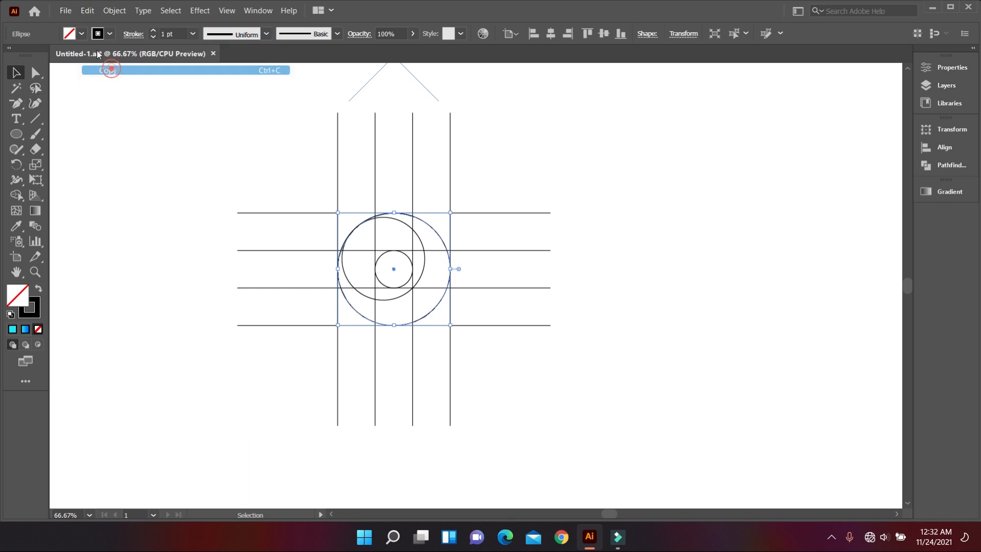
click(87, 11)
click(124, 123)
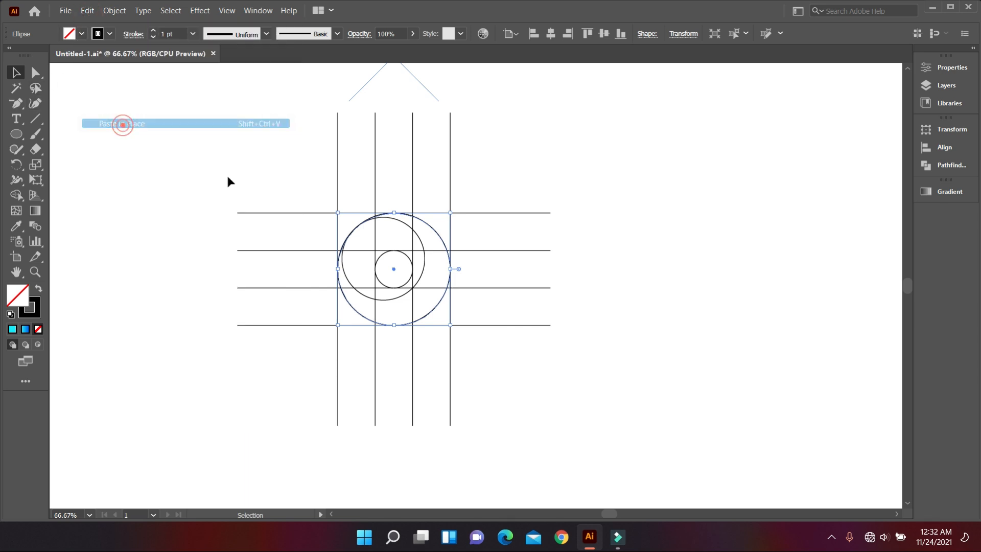
drag(332, 271, 374, 269)
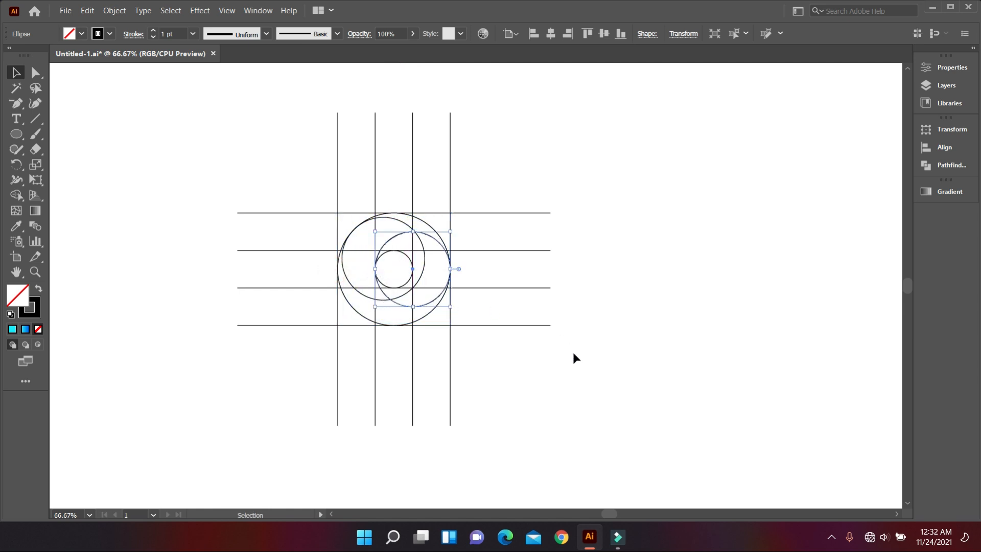
- Select all lines and circles and rotate them 45 degrees clockwise
click(569, 379)
drag(280, 94, 546, 376)
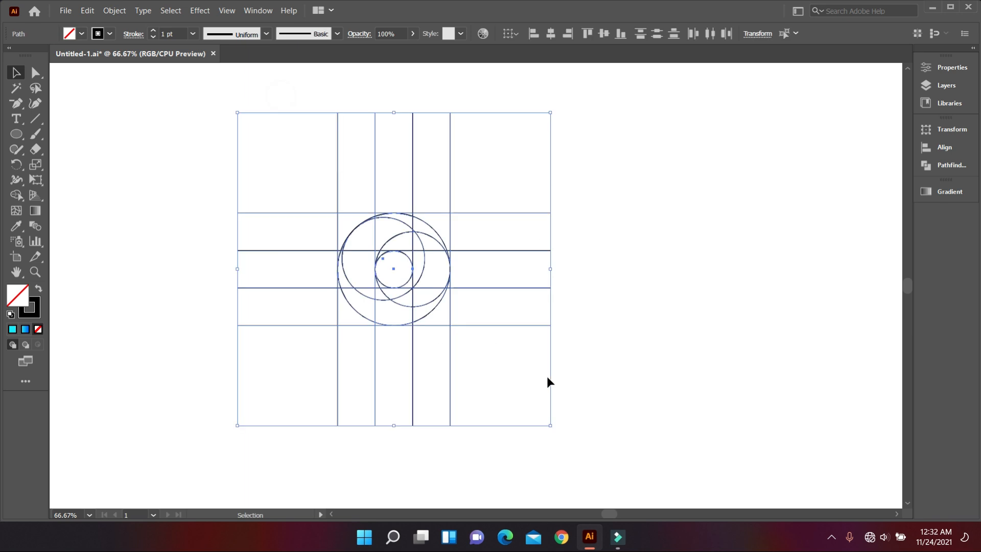
drag(553, 110, 592, 240)
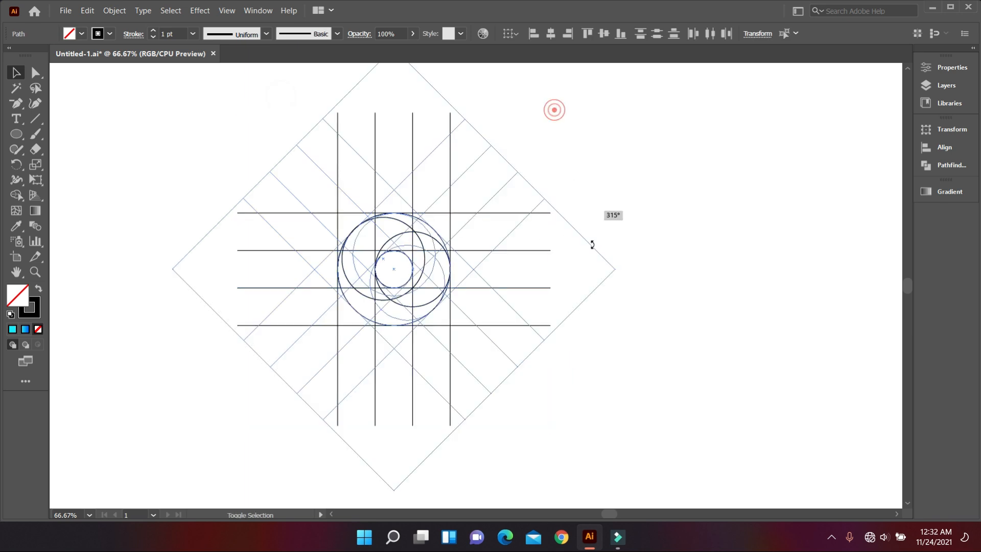
click(624, 380)
- Select all lines and circles and, using Shape Builder with black fill and no stroke, merge the lower diagonal band and the left crescent
scroll(398, 369, up, 1)
scroll(400, 364, up, 5)
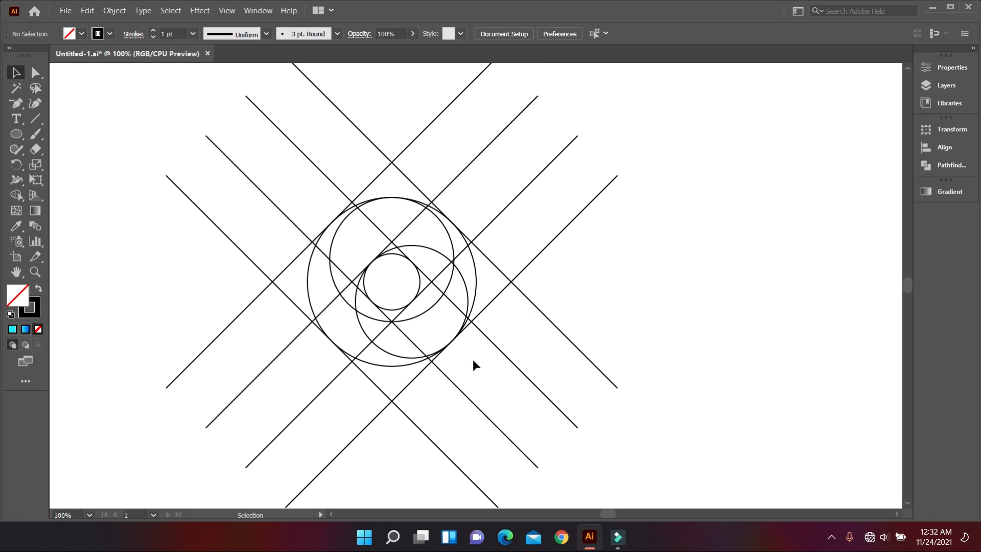
drag(143, 110, 602, 435)
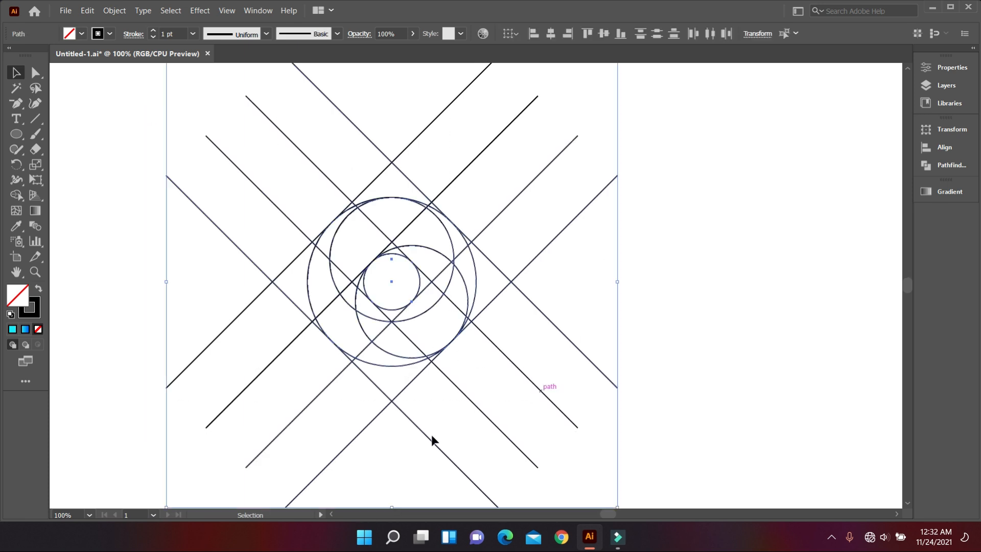
click(15, 195)
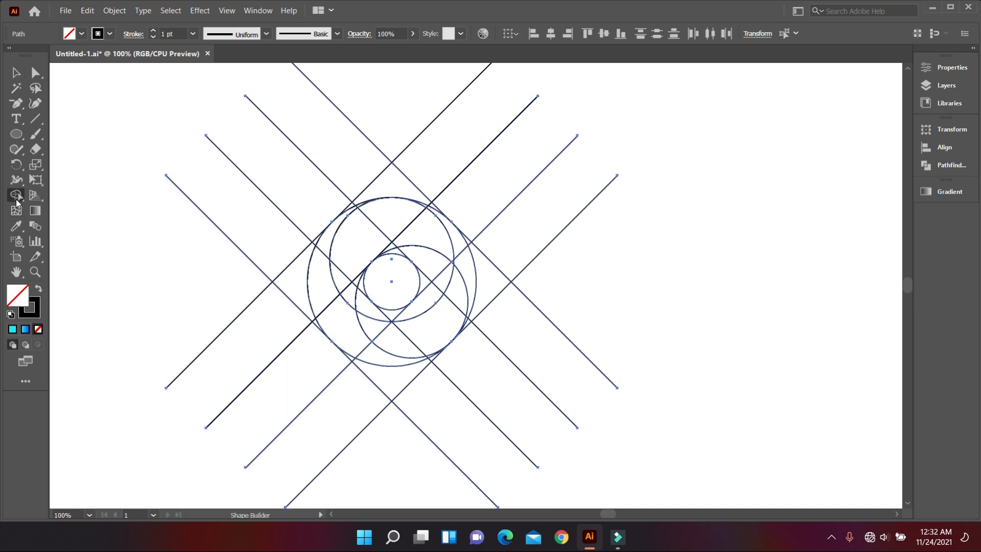
click(39, 288)
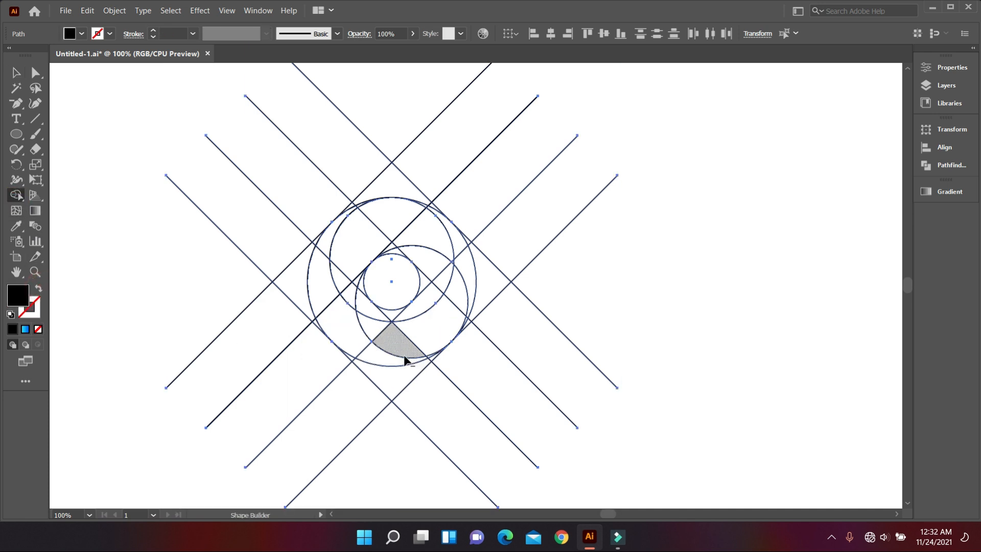
scroll(403, 352, up, 1)
mouse_move(414, 368)
mouse_down()
mouse_move(431, 361)
mouse_move(381, 398)
mouse_move(452, 348)
mouse_up()
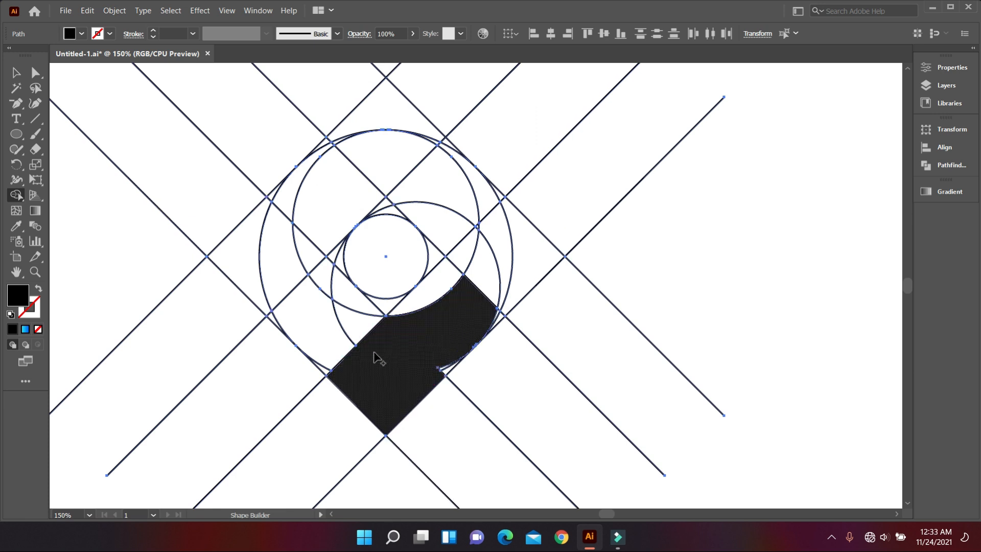
mouse_move(292, 176)
mouse_down()
mouse_move(286, 252)
mouse_move(305, 317)
mouse_move(339, 334)
mouse_up()
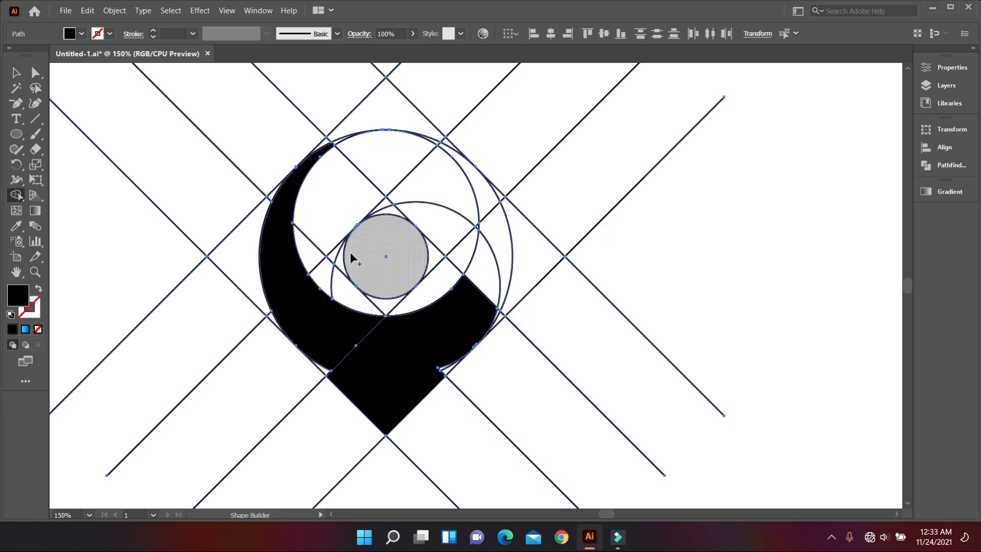
scroll(351, 253, up, 1)
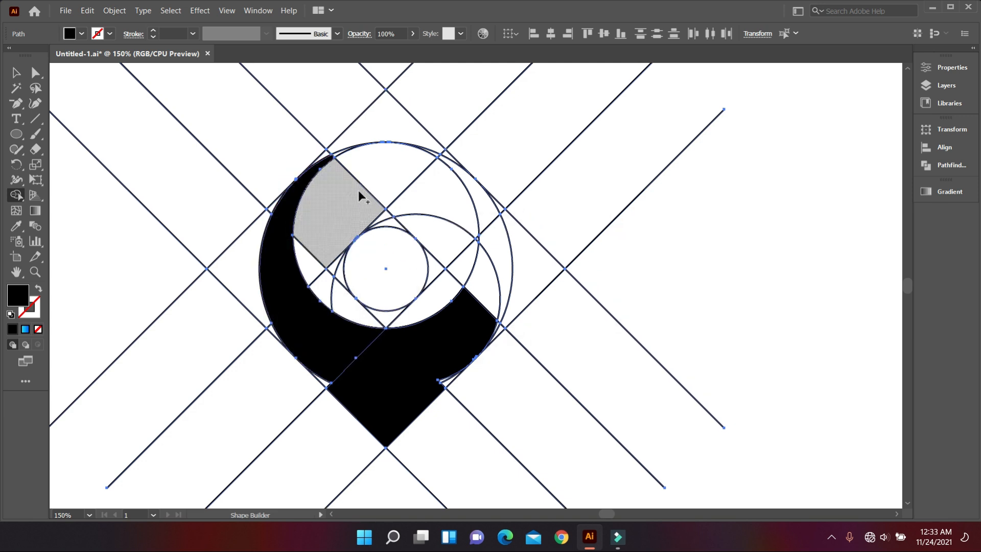
mouse_move(384, 311)
mouse_down()
mouse_move(340, 290)
mouse_move(333, 208)
mouse_move(378, 177)
mouse_up()
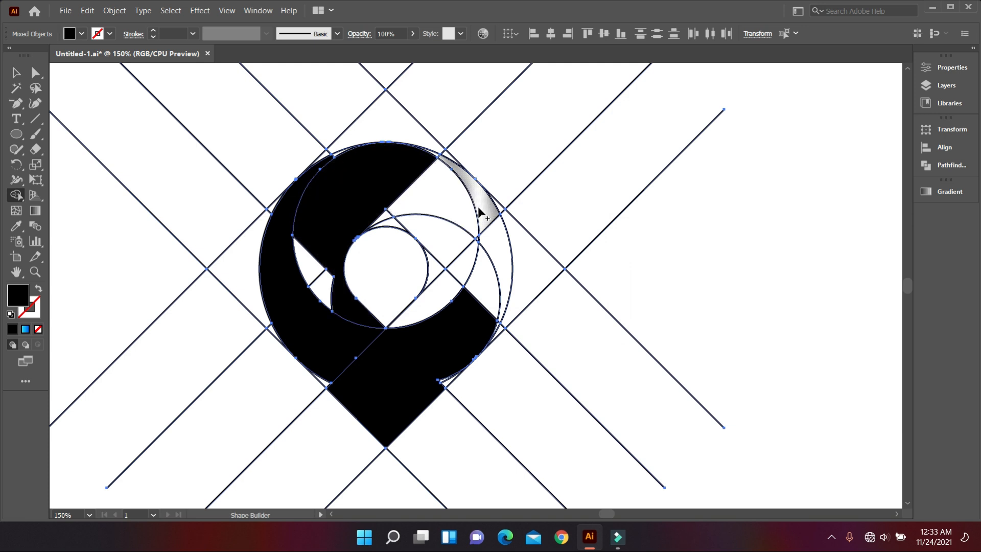
key(ctrl+z)
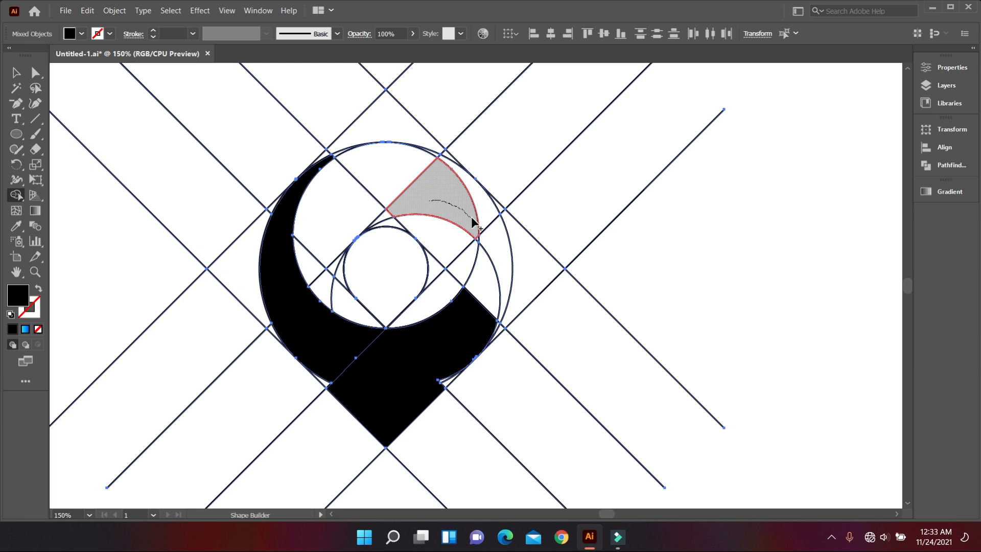
- Merge the right crescent's regions with their small inner triangle, and extend the lower diagonal band around the right side of the small circle
drag(471, 217, 501, 262)
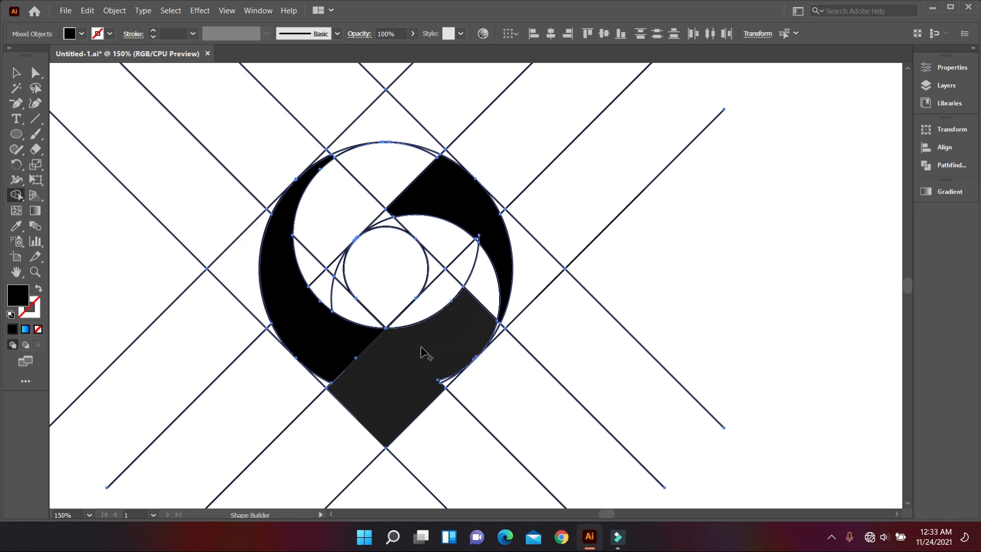
mouse_move(424, 347)
mouse_down()
mouse_move(431, 286)
mouse_move(448, 291)
mouse_move(445, 249)
mouse_up()
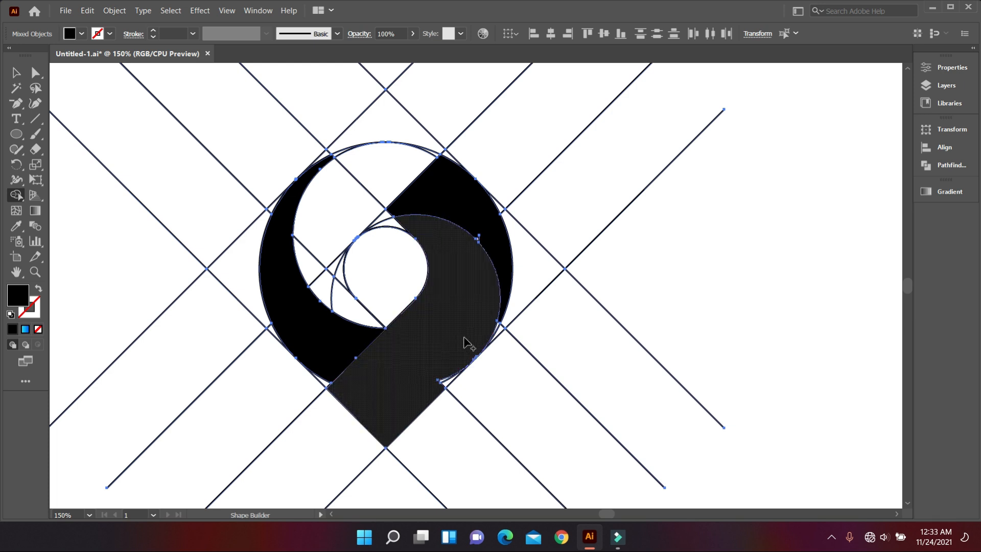
scroll(389, 215, up, 2)
scroll(392, 215, up, 1)
click(425, 188)
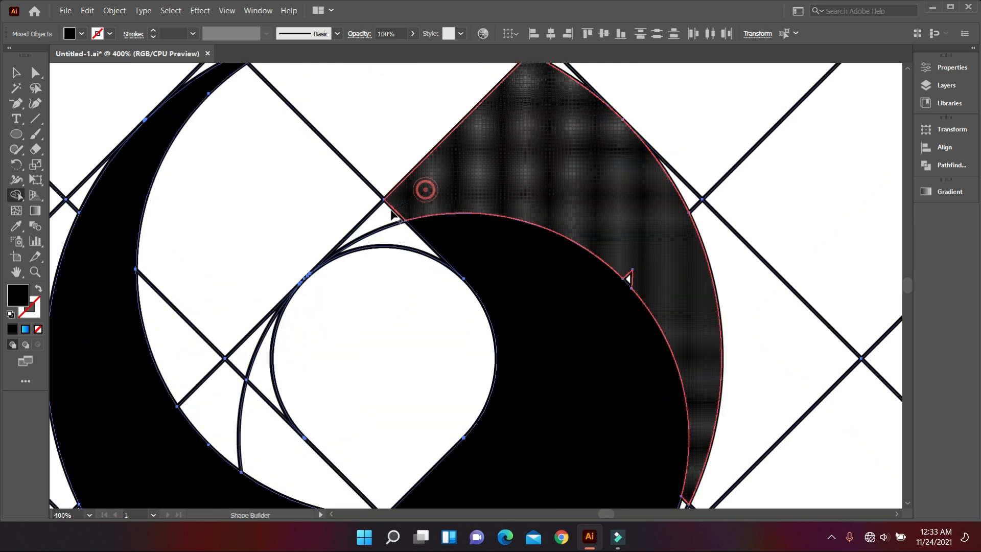
- Merge the upper-left inner regions into one curved shape and absorb the slivers around the small circle into the adjoining shapes
mouse_move(378, 152)
mouse_down()
mouse_move(284, 240)
mouse_move(214, 338)
mouse_move(226, 378)
mouse_move(266, 416)
mouse_move(285, 405)
mouse_up()
scroll(230, 374, down, 1)
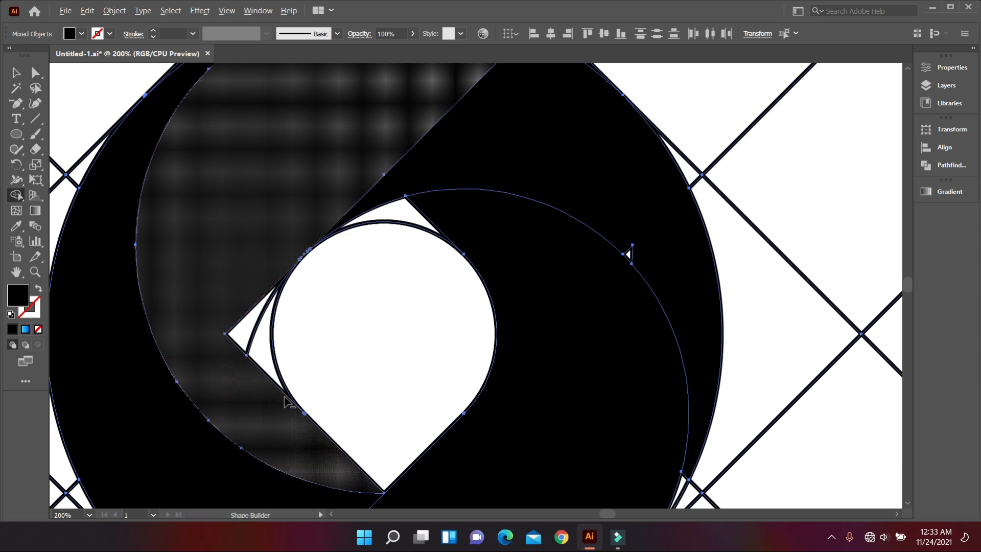
scroll(286, 398, down, 2)
scroll(271, 253, down, 3)
scroll(271, 253, up, 2)
mouse_move(253, 285)
mouse_down()
mouse_move(265, 247)
mouse_move(275, 294)
mouse_up()
scroll(276, 294, up, 1)
scroll(378, 210, down, 1)
drag(457, 201, 421, 204)
scroll(390, 227, down, 2)
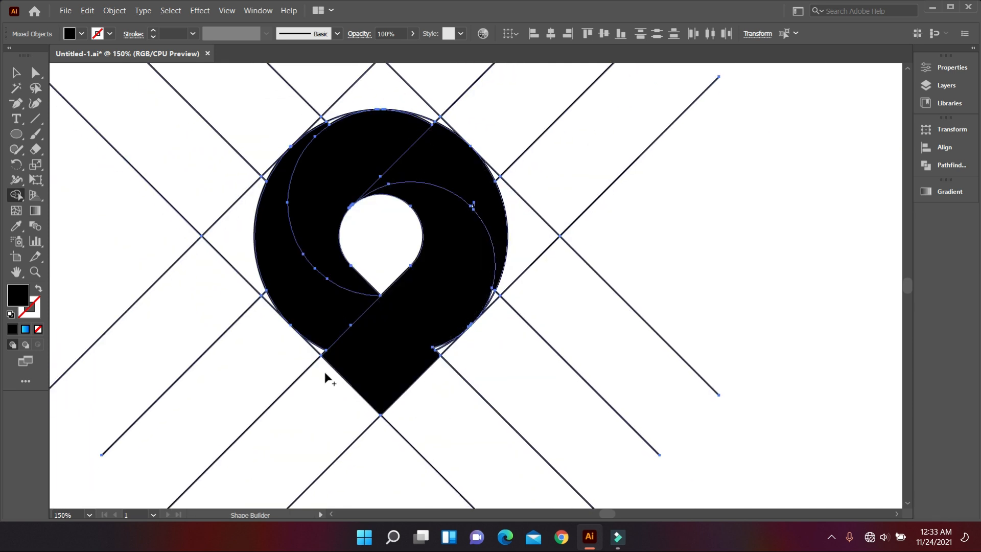
- Merge the leftover slivers at the two corners above the pin's bottom tip into the adjoining shapes
scroll(323, 372, up, 4)
drag(327, 297, 323, 291)
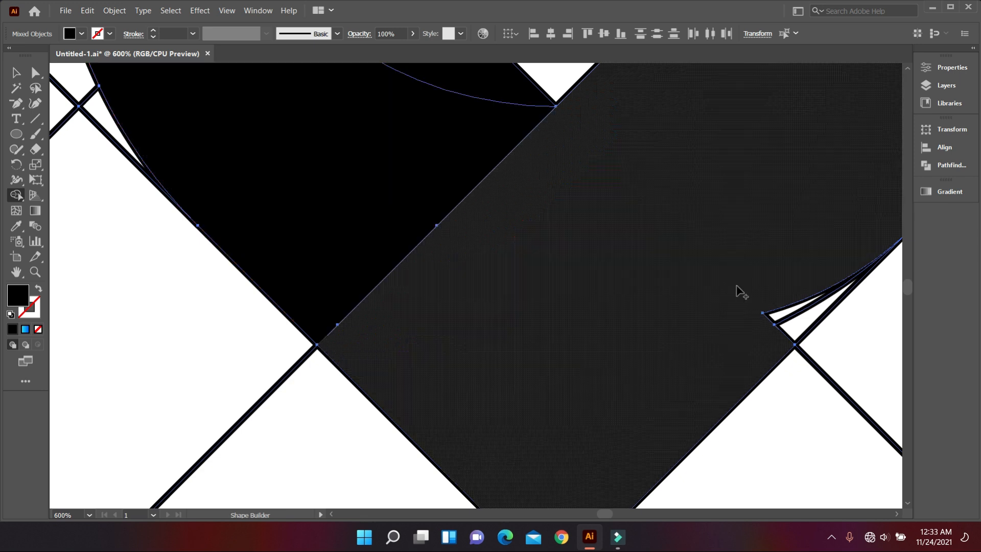
drag(784, 282, 781, 277)
scroll(628, 274, down, 2)
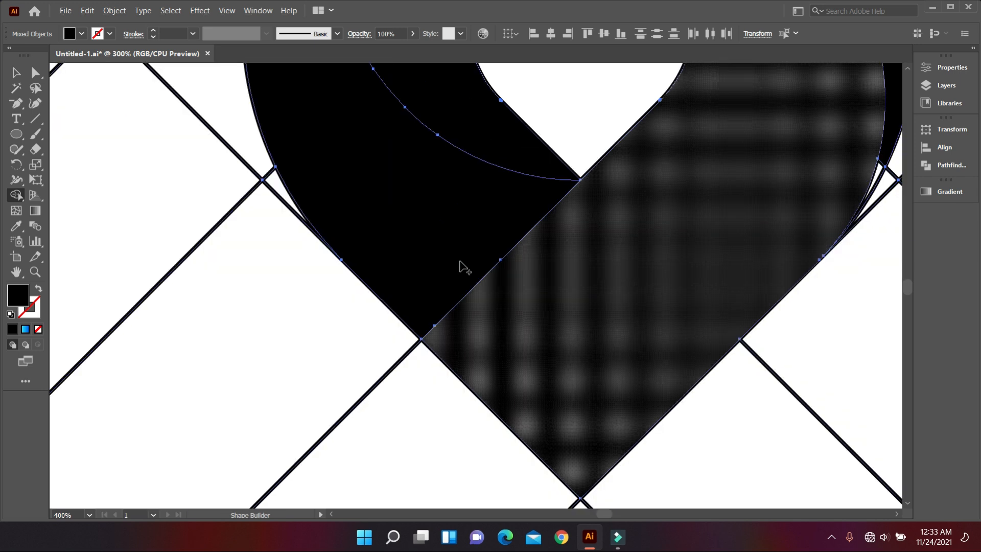
- Merge the thin slivers along the upper-left and upper-right outer edges and fill the tiny gap inside the right crescent
scroll(428, 264, up, 5)
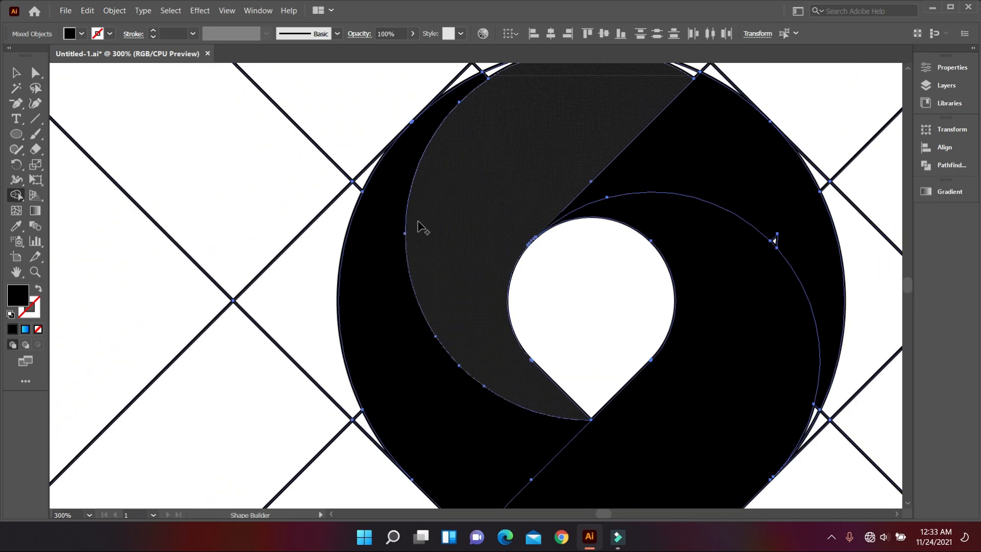
scroll(493, 133, up, 2)
click(487, 122)
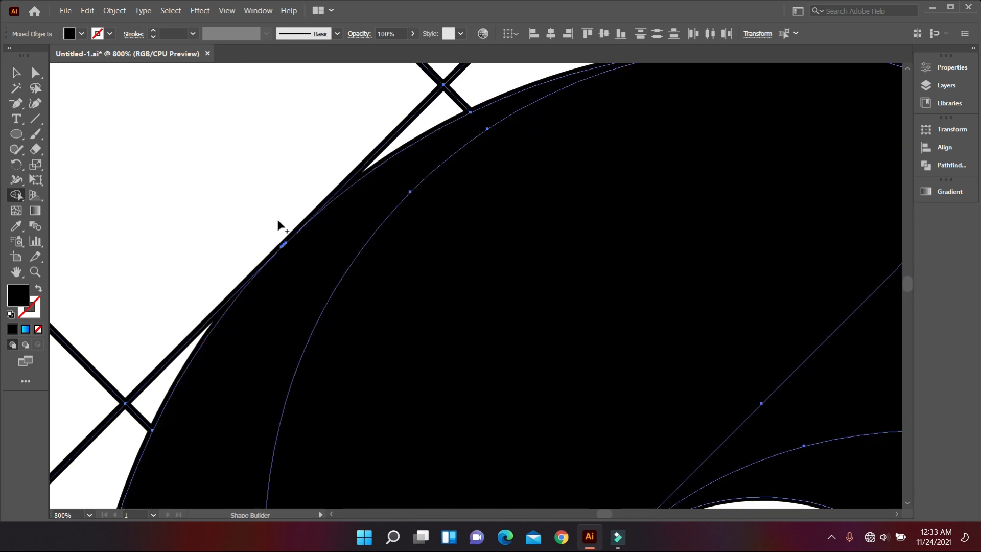
scroll(286, 240, down, 2)
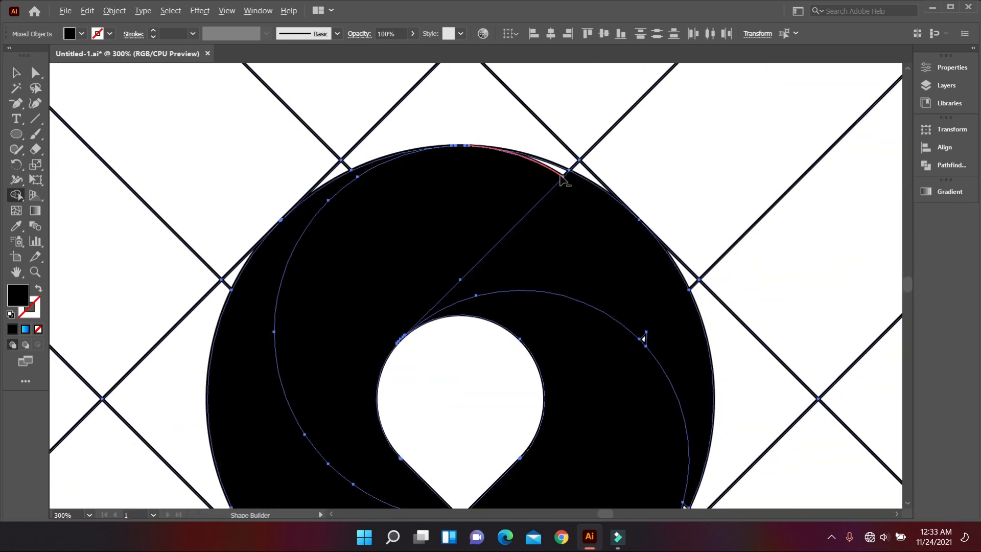
scroll(561, 186, up, 2)
click(482, 182)
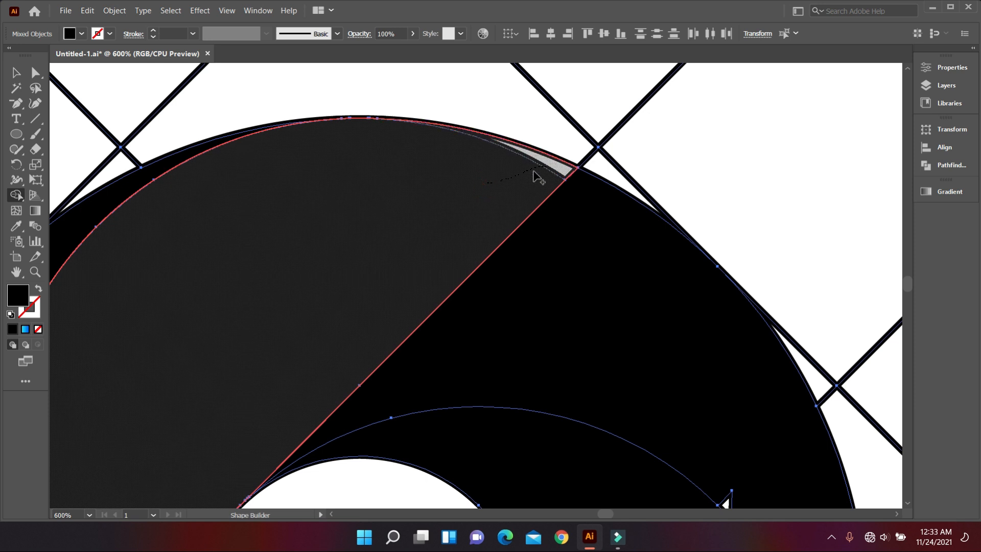
scroll(509, 181, down, 2)
scroll(448, 271, down, 2)
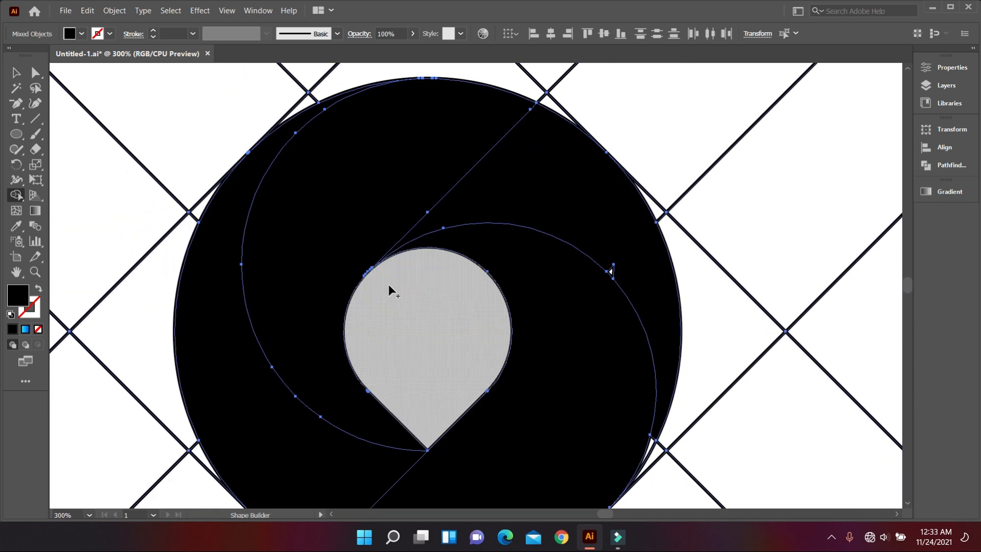
scroll(624, 278, up, 3)
click(573, 234)
scroll(580, 286, down, 4)
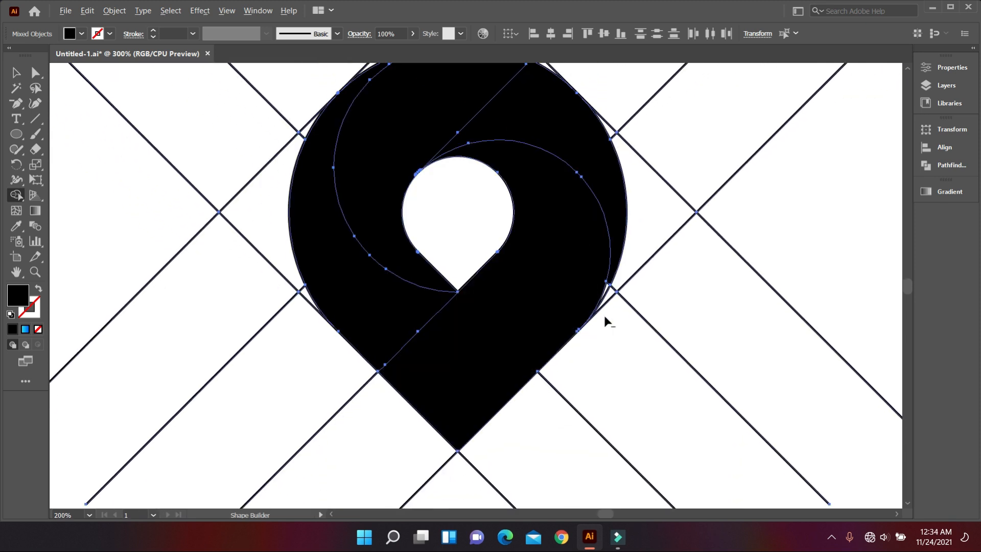
- Merge the thin sliver at the lower-right outer edge of the pin into the adjoining shape
scroll(597, 266, up, 3)
click(619, 214)
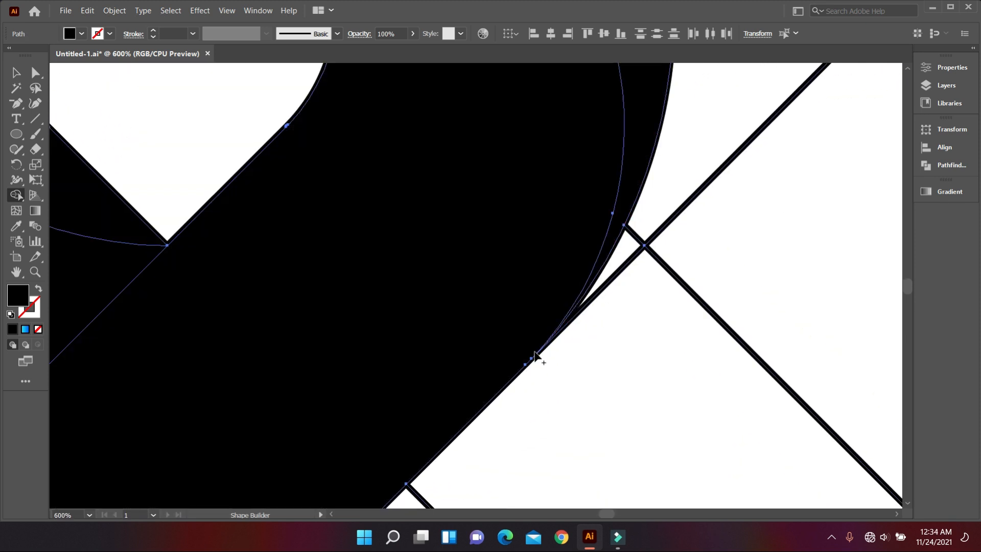
scroll(511, 374, down, 2)
scroll(457, 306, up, 2)
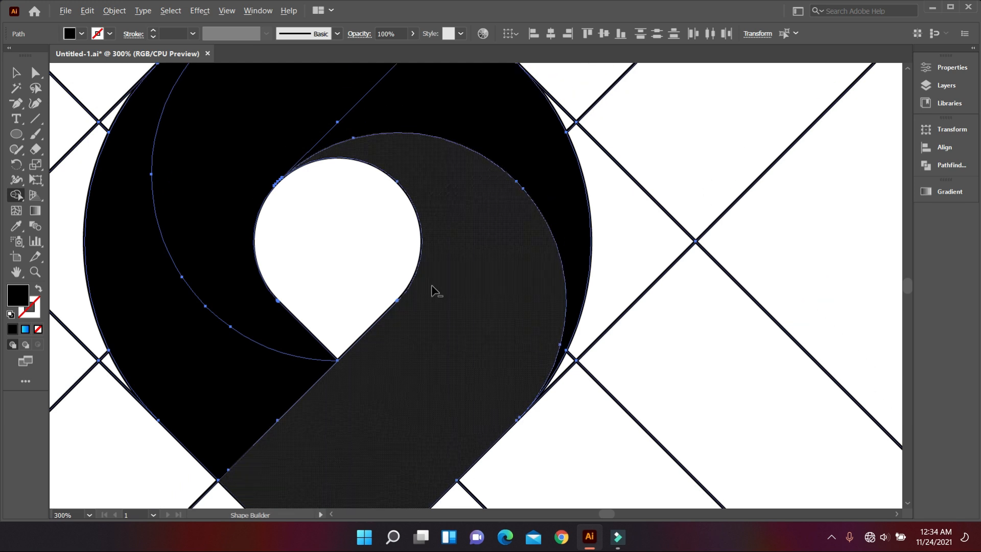
- Merge the upper-left inner shape with the right crescent into one continuous swirl, leaving three logo pieces, and deselect everything
scroll(434, 289, down, 3)
scroll(428, 320, down, 1)
click(406, 219)
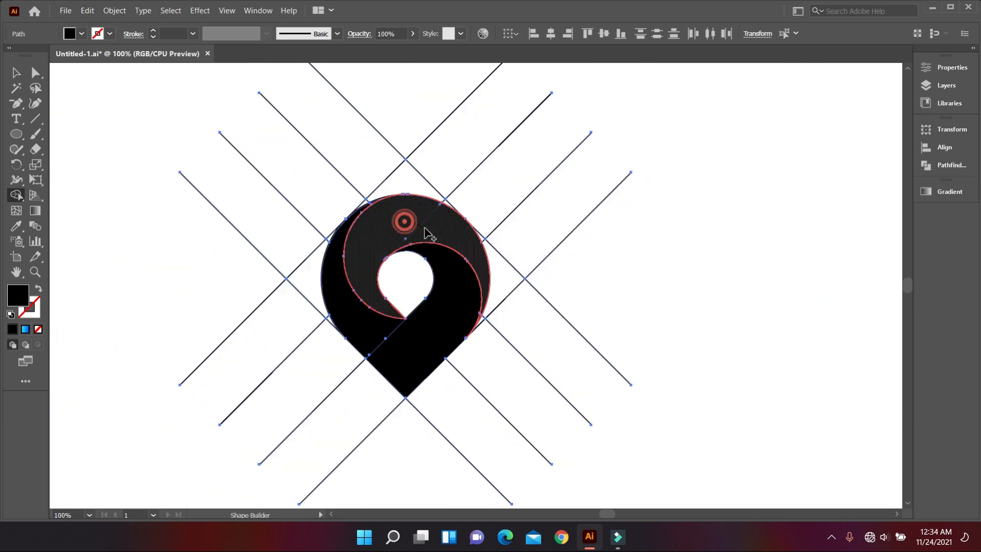
click(448, 297)
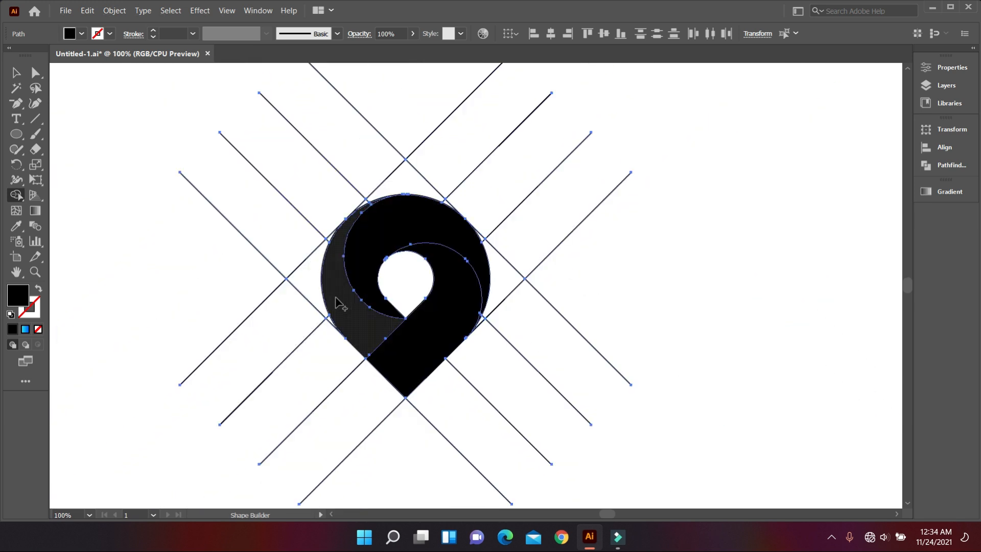
click(16, 73)
click(68, 172)
scroll(219, 267, down, 1)
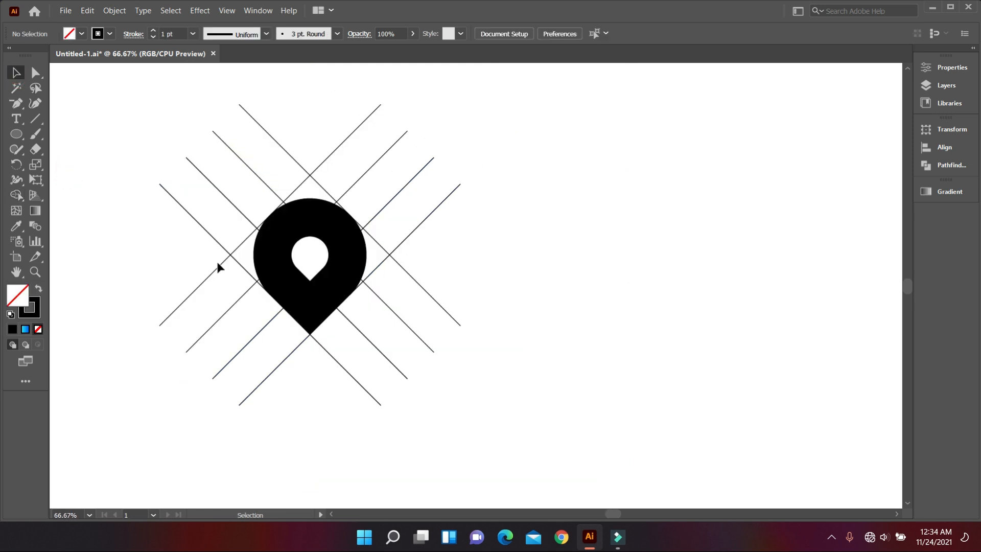
- Select the three black logo pieces and move them together off the line grid into the empty area on its right
click(261, 267)
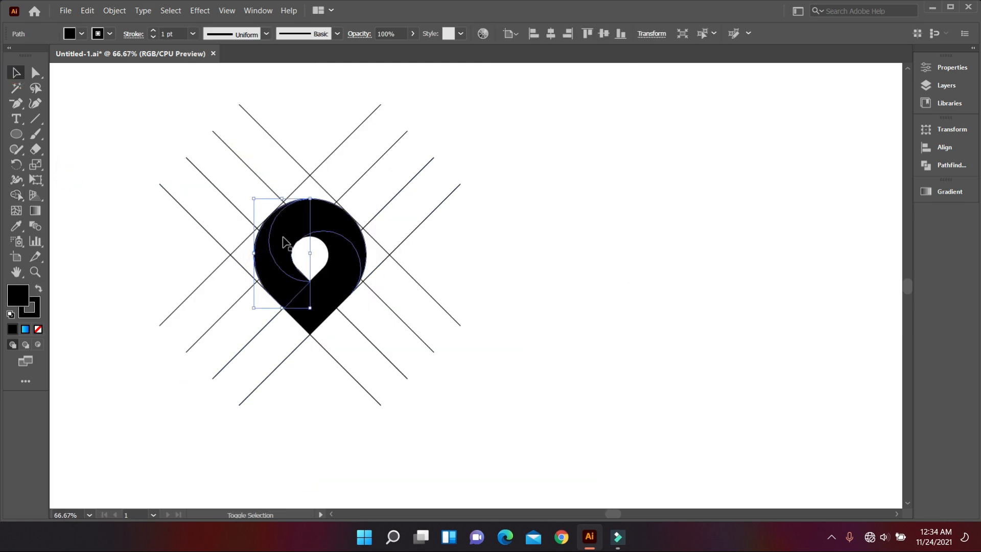
shift+click(321, 277)
drag(319, 298, 641, 266)
click(630, 329)
scroll(672, 312, up, 1)
scroll(673, 316, up, 1)
drag(593, 220, 712, 367)
key(ctrl+z)
- Select all three logo pieces and set their stroke weight to 0 pt
click(648, 404)
drag(575, 159, 741, 415)
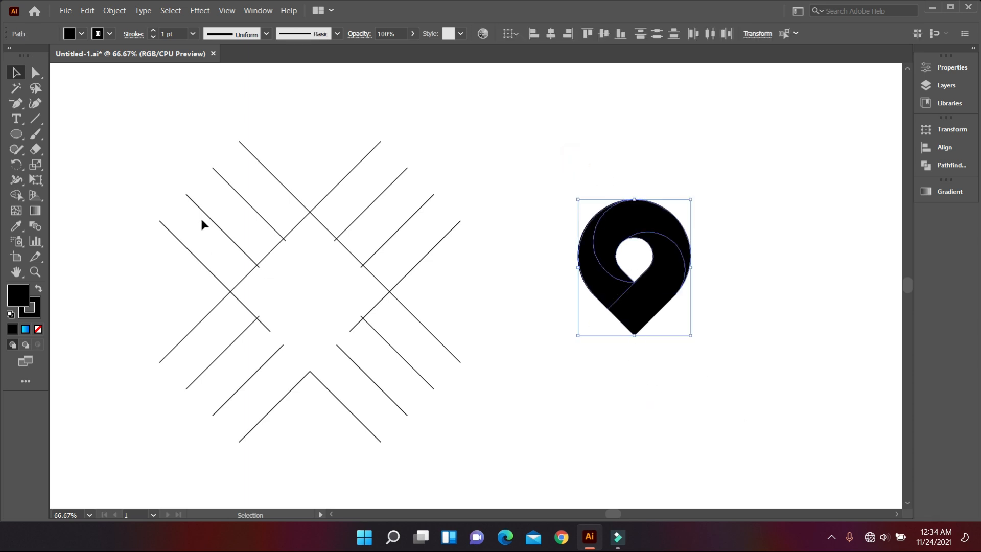
scroll(178, 33, down, 4)
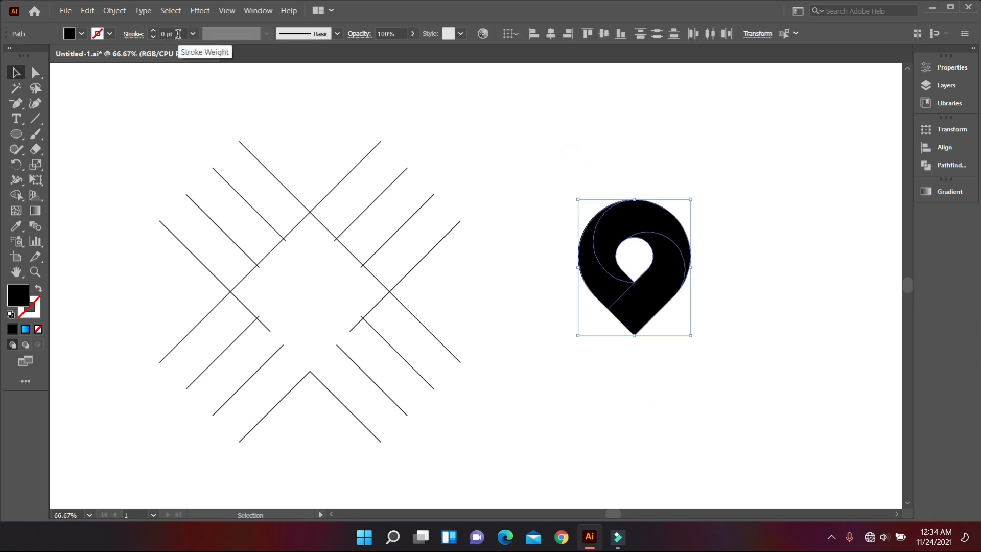
- Fill the three logo pieces with the Sky gradient swatch and deselect them
click(81, 33)
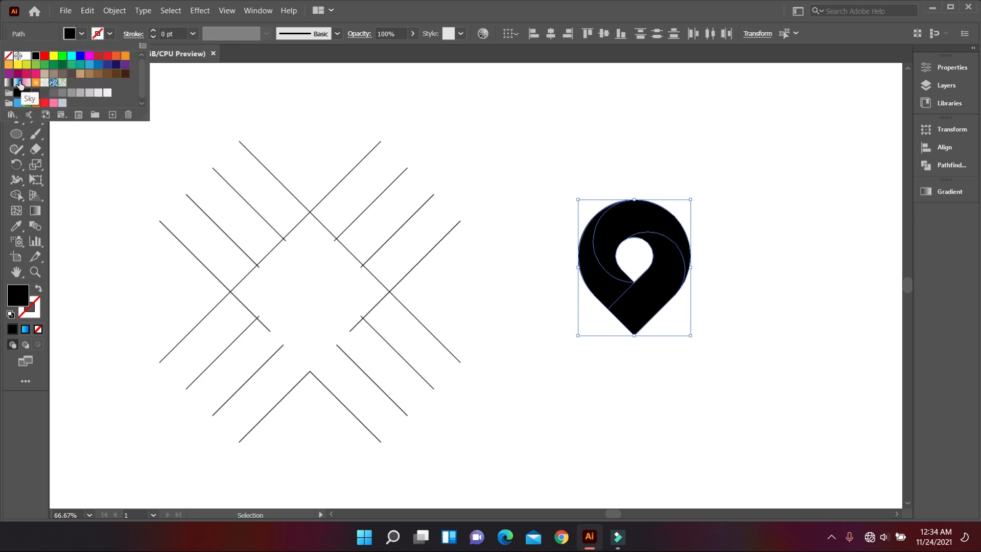
click(23, 96)
click(452, 160)
scroll(713, 327, up, 1)
drag(735, 339, 547, 367)
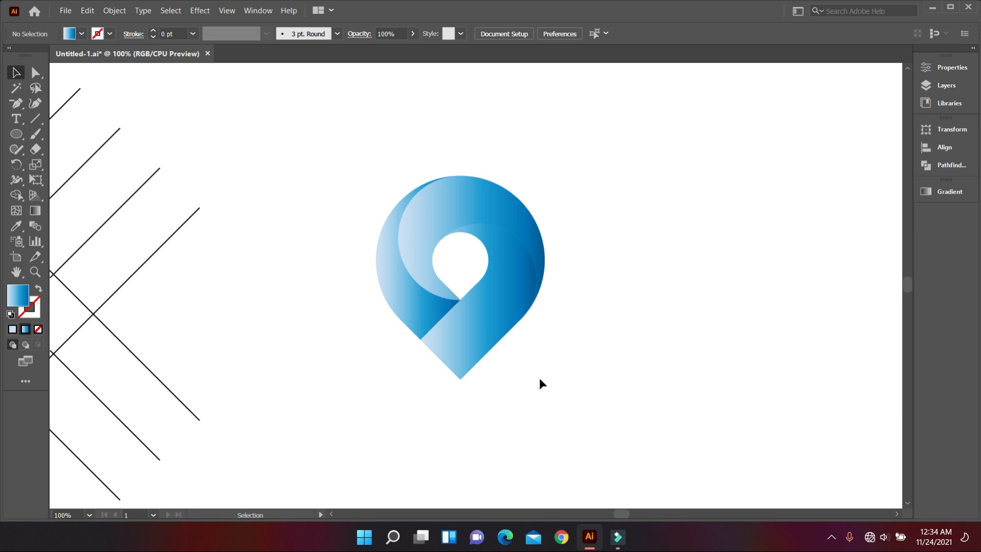
- Select the three logo pieces and apply a bright cyan-to-blue gradient fill sampled with the Eyedropper, leaving them deselected
drag(369, 171, 533, 350)
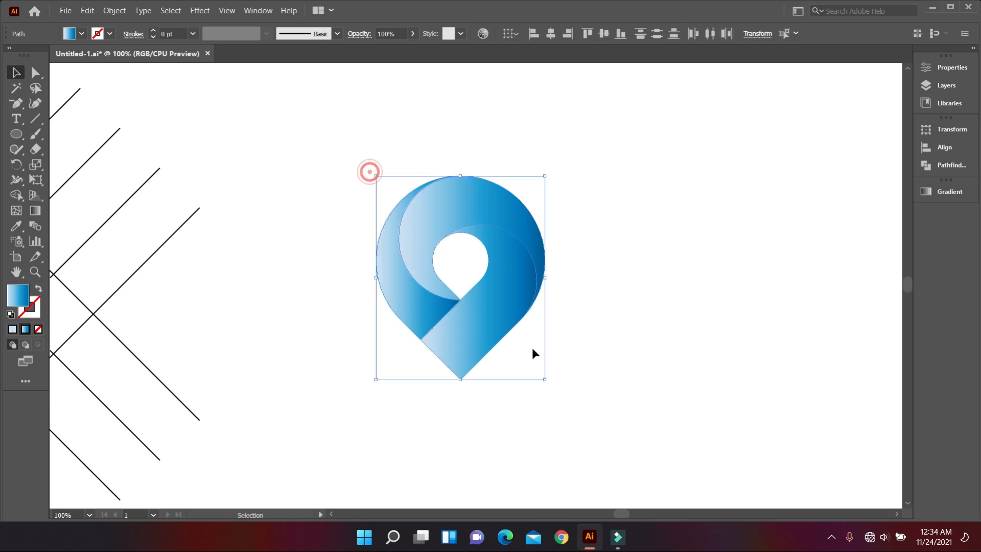
scroll(599, 360, down, 1)
scroll(610, 352, down, 2)
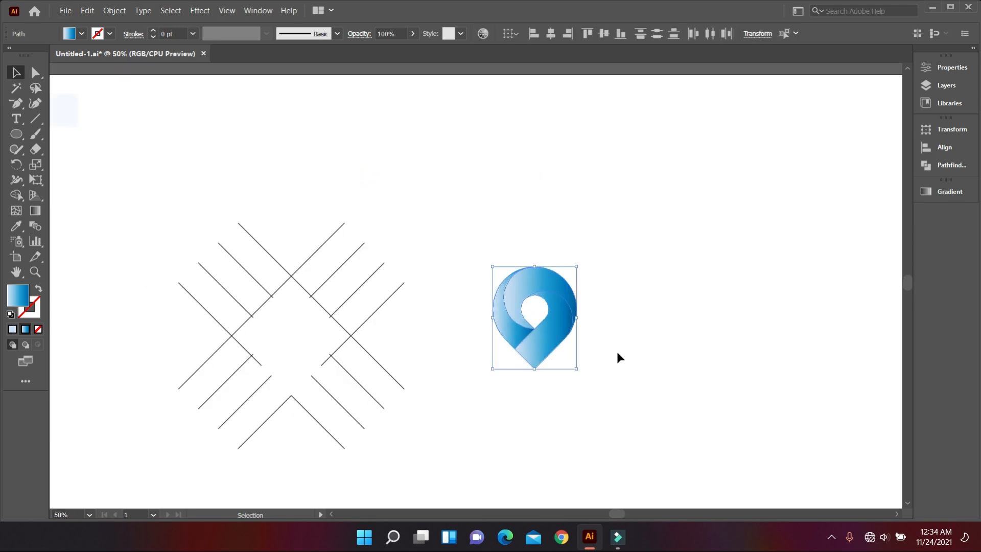
scroll(625, 353, down, 1)
click(17, 227)
click(298, 236)
click(17, 73)
click(237, 116)
scroll(600, 339, up, 4)
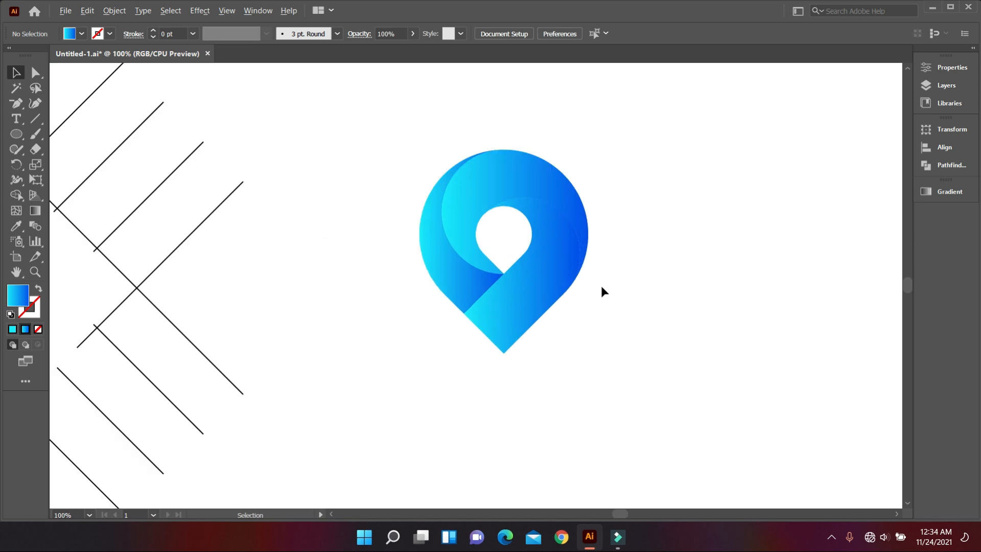
- Select all three logo pieces and rotate them 45° clockwise so the pin's tip points to the lower left, leaving them deselected
scroll(600, 286, up, 1)
scroll(502, 217, up, 3)
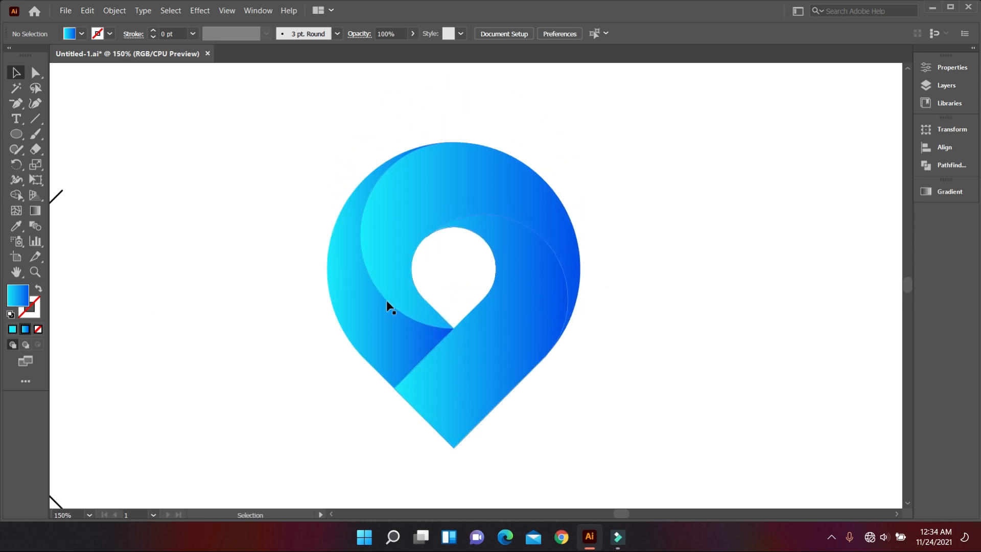
drag(297, 179, 627, 439)
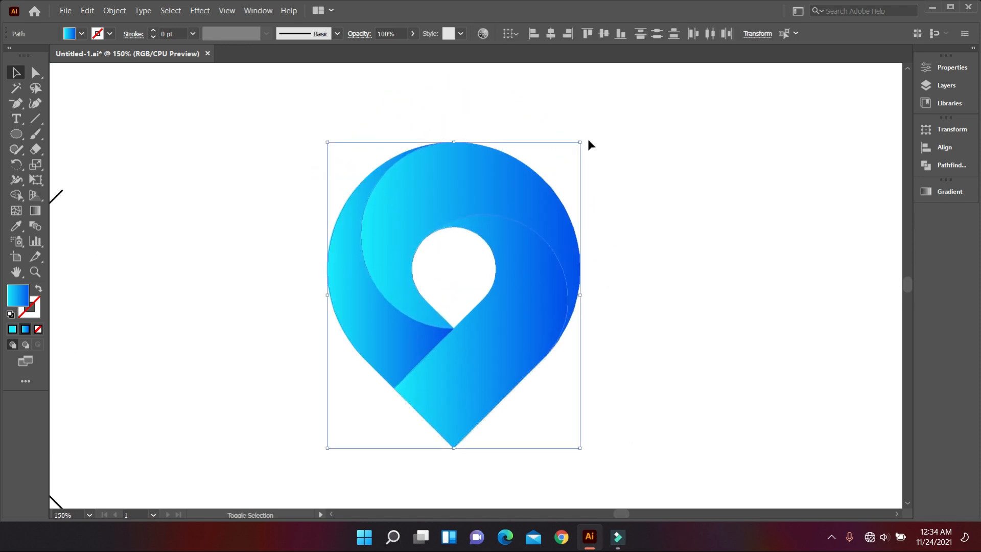
drag(624, 236, 654, 407)
click(672, 407)
scroll(586, 324, up, 1)
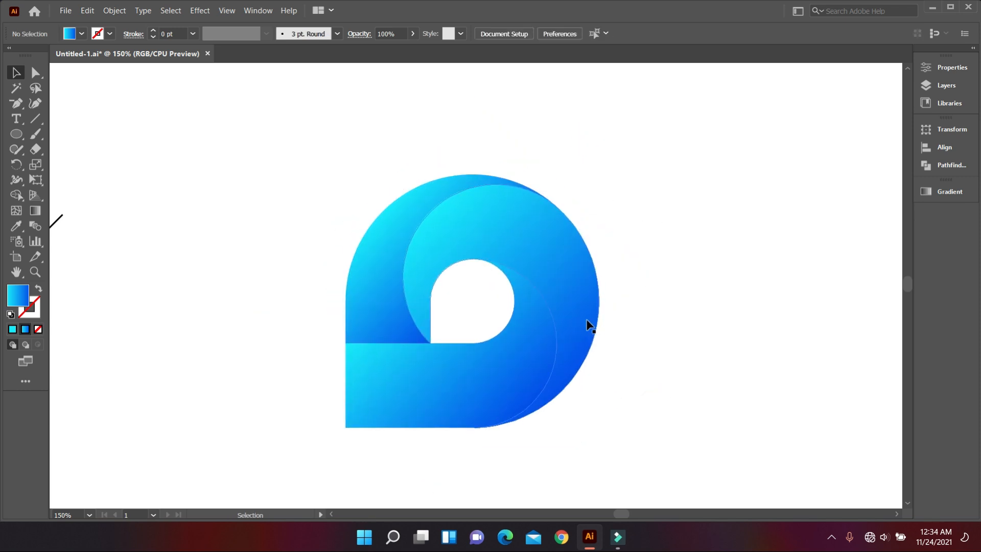
- Draw a circle with the Ellipse tool, swap its fill to the stroke, and move it over the logo's upper inner curve
click(16, 134)
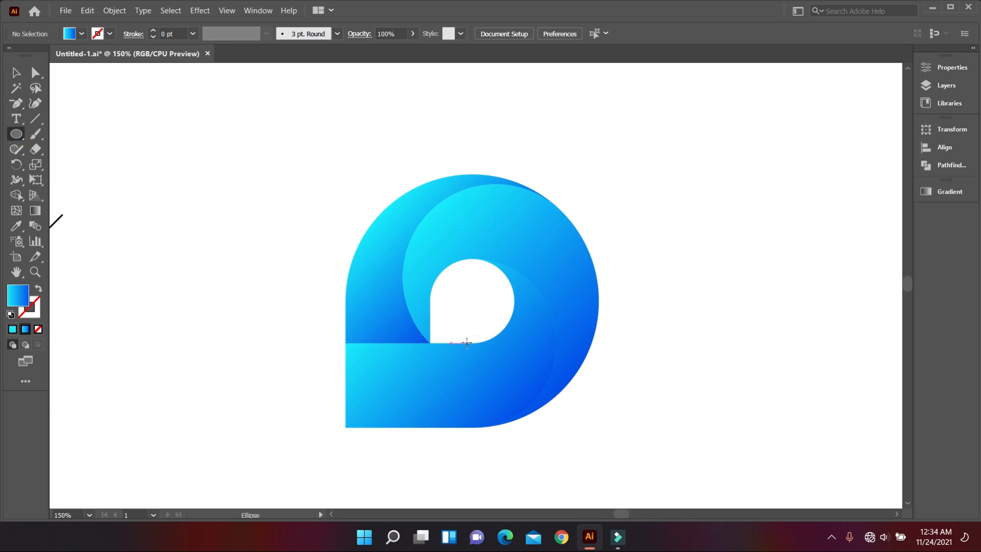
drag(467, 342, 483, 185)
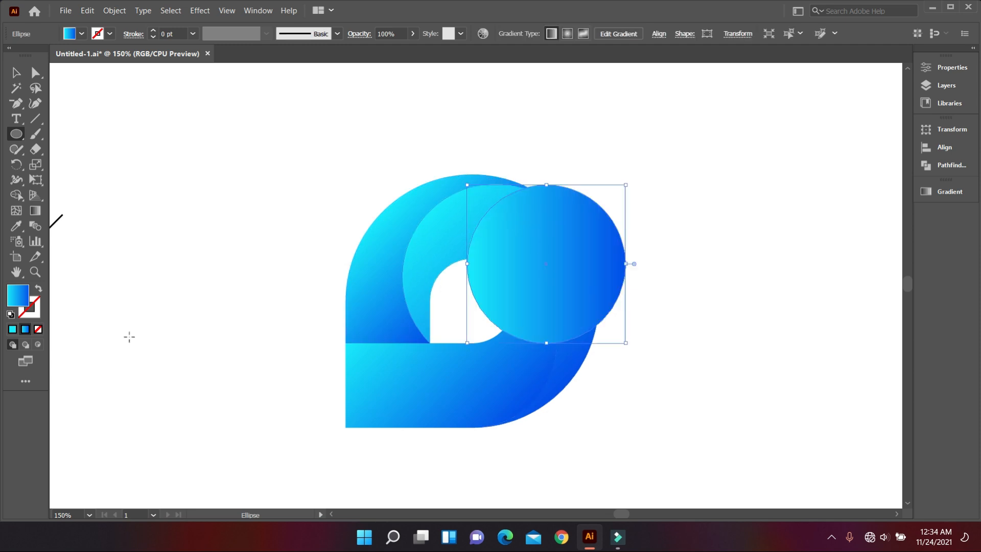
click(37, 289)
drag(511, 335, 478, 335)
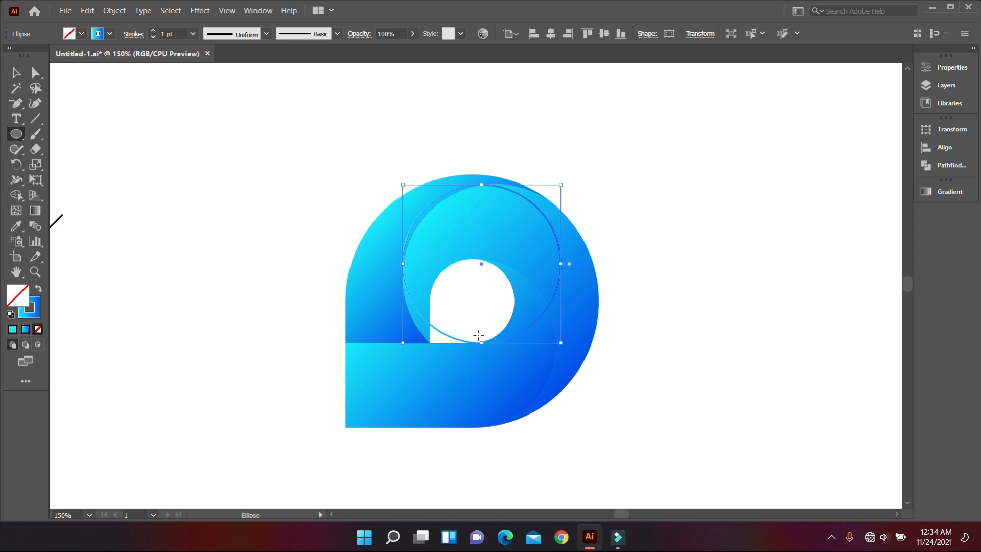
click(19, 77)
click(85, 148)
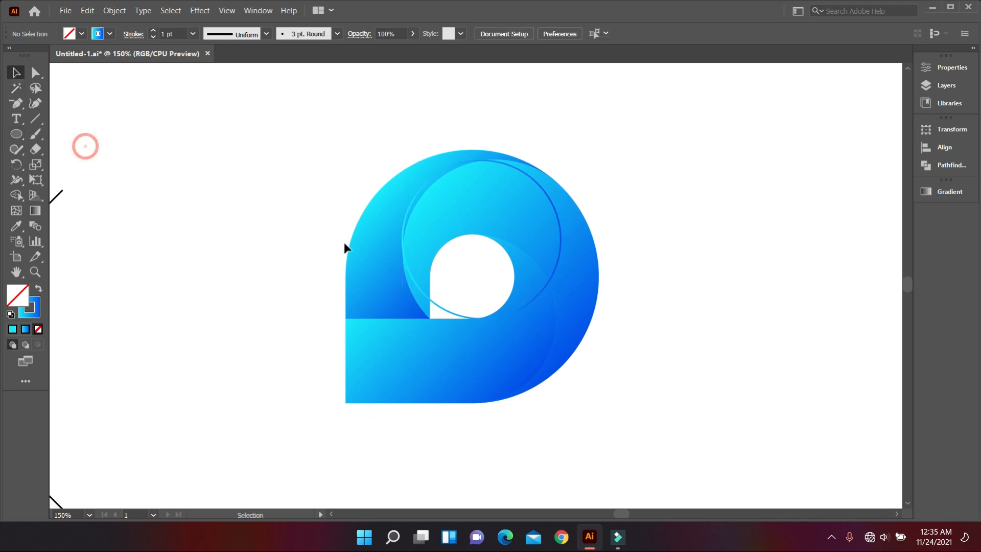
- Move the outlined circle down to the hole's square corner and enlarge it to reach the logo's outer right edge
scroll(511, 347, up, 2)
scroll(498, 332, up, 2)
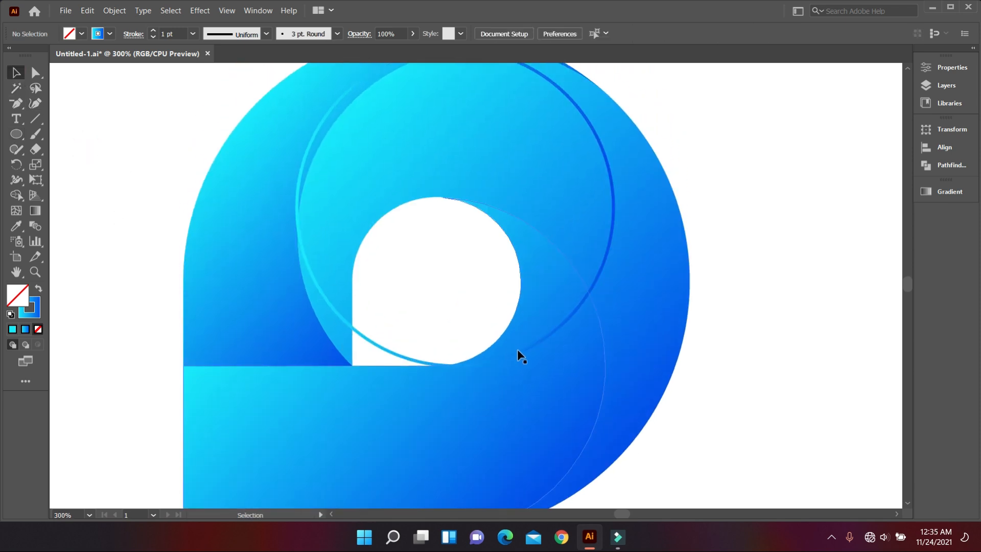
drag(520, 349, 545, 411)
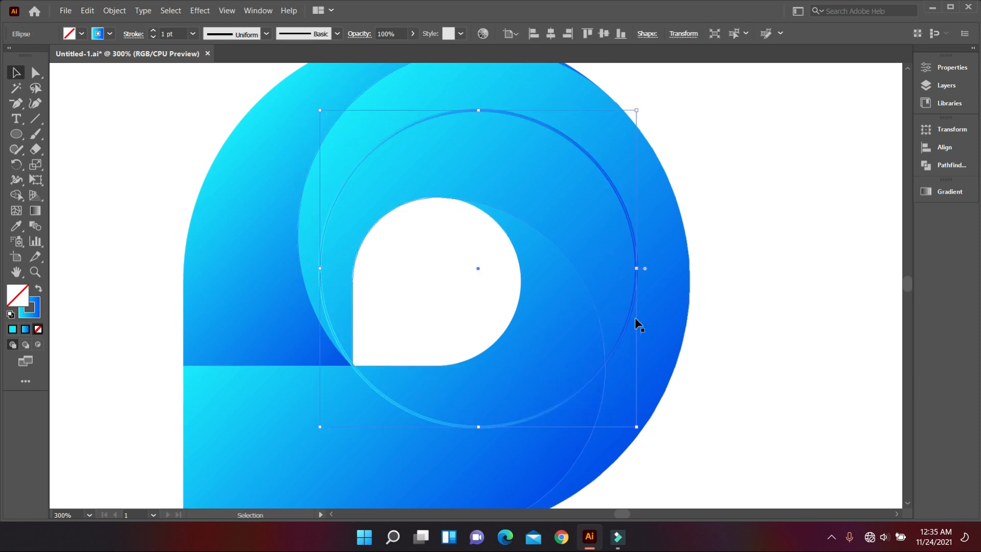
drag(640, 272, 693, 275)
scroll(721, 309, up, 1)
scroll(636, 293, down, 1)
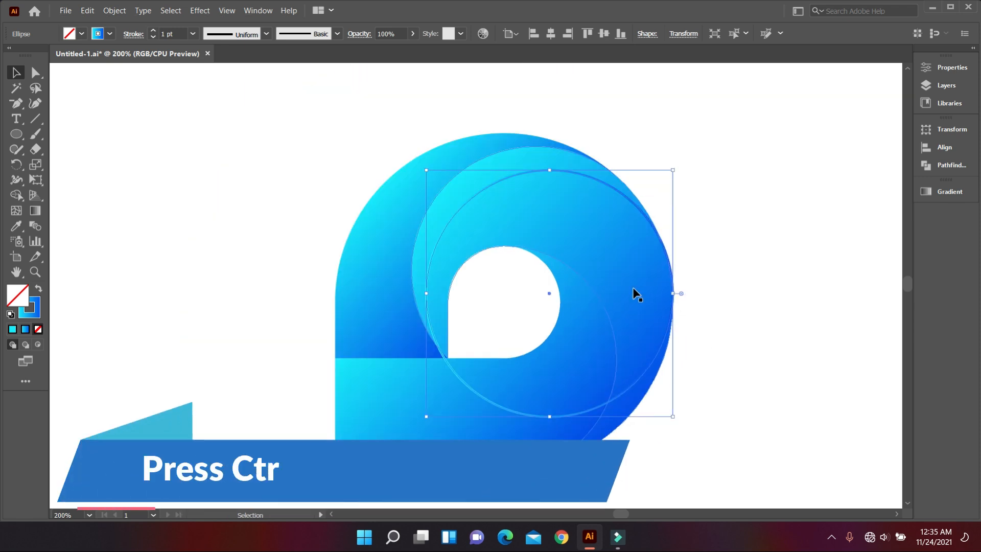
- Switch to Outline view and align the circle's edge with the square corner of the hole, leaving it deselected
key(ctrl+y)
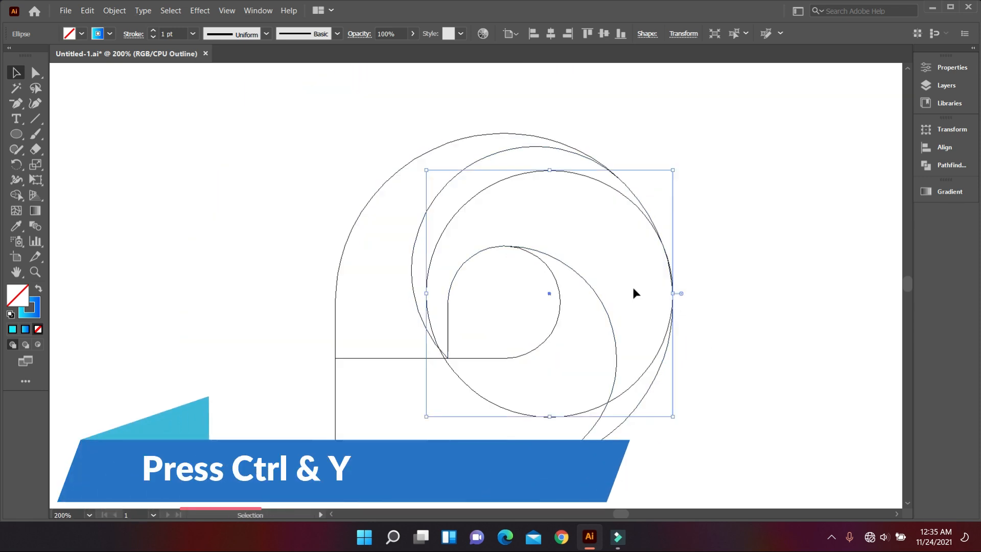
click(704, 303)
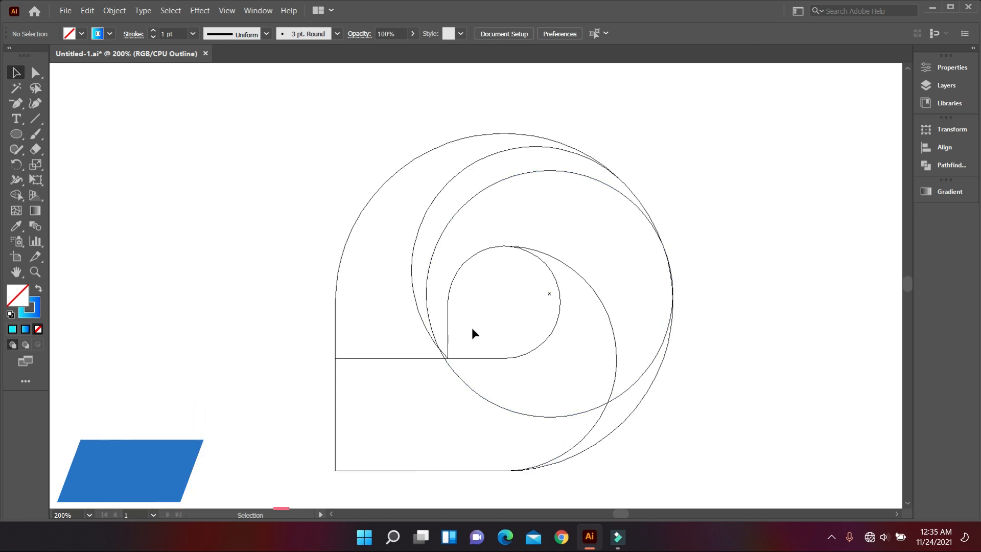
scroll(443, 371, up, 2)
mouse_move(452, 354)
mouse_down()
mouse_move(462, 357)
mouse_move(458, 349)
mouse_up()
scroll(431, 357, down, 2)
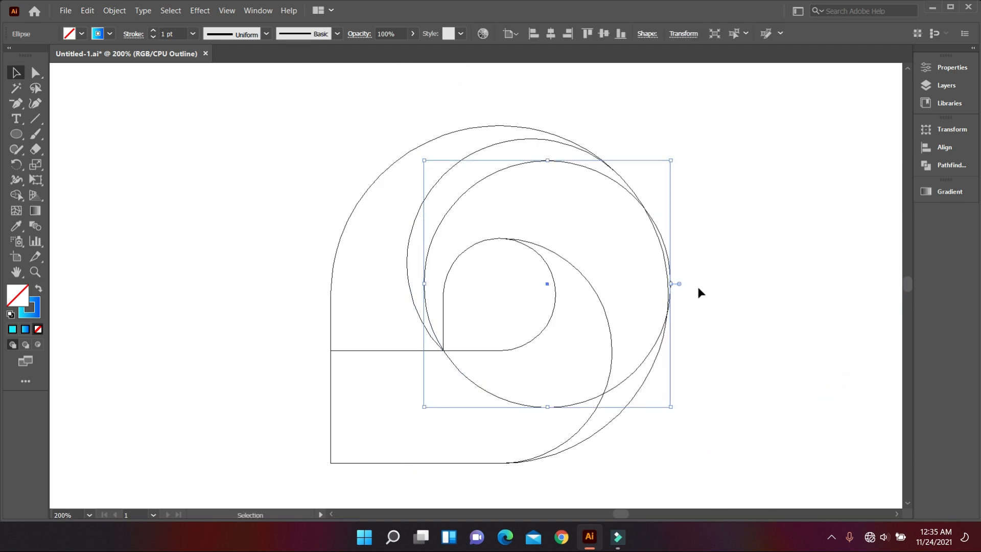
click(762, 255)
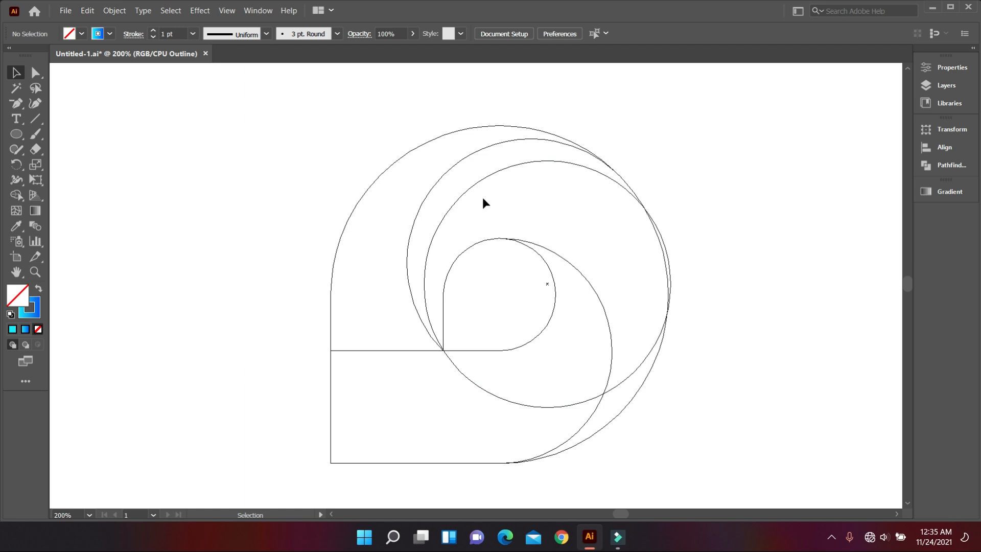
- Resize the circle so it touches the logo's outer right curve while passing through the hole's corner, and deselect it
click(480, 182)
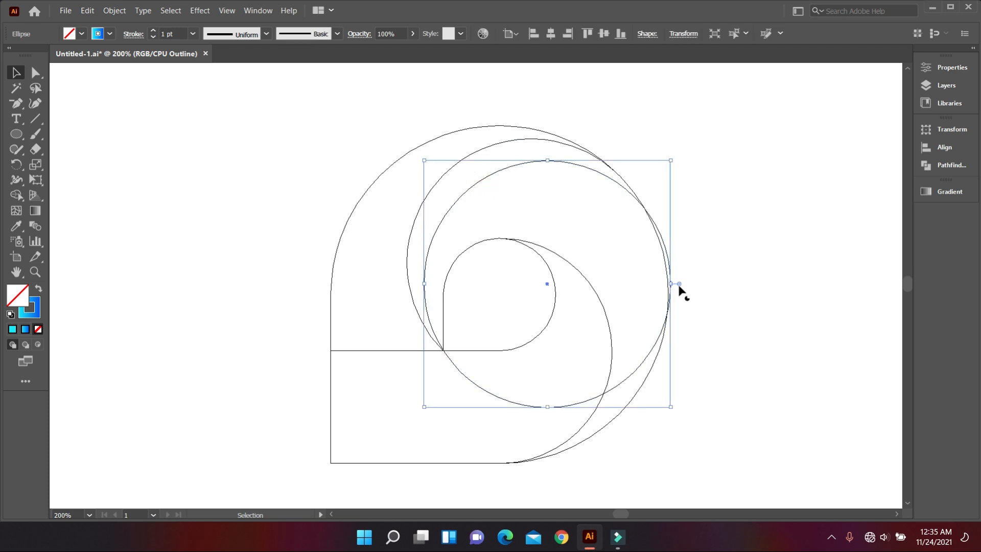
mouse_move(671, 283)
mouse_down()
mouse_move(716, 281)
mouse_move(649, 287)
mouse_move(679, 282)
mouse_move(672, 289)
mouse_move(681, 294)
mouse_up()
scroll(650, 286, up, 1)
click(746, 296)
scroll(483, 357, down, 2)
scroll(488, 383, down, 2)
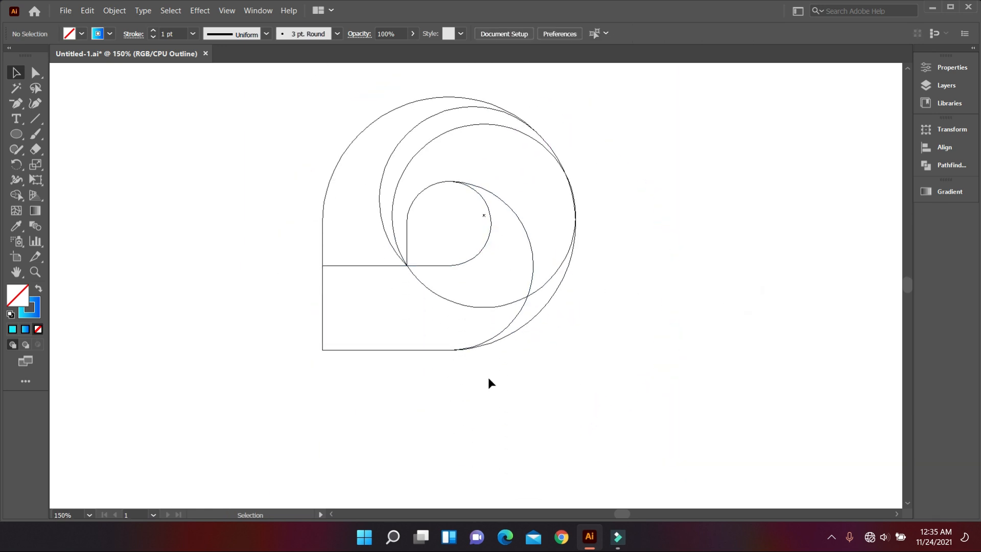
- Copy the fitted circle and paste the copy in place
click(490, 307)
scroll(511, 328, up, 1)
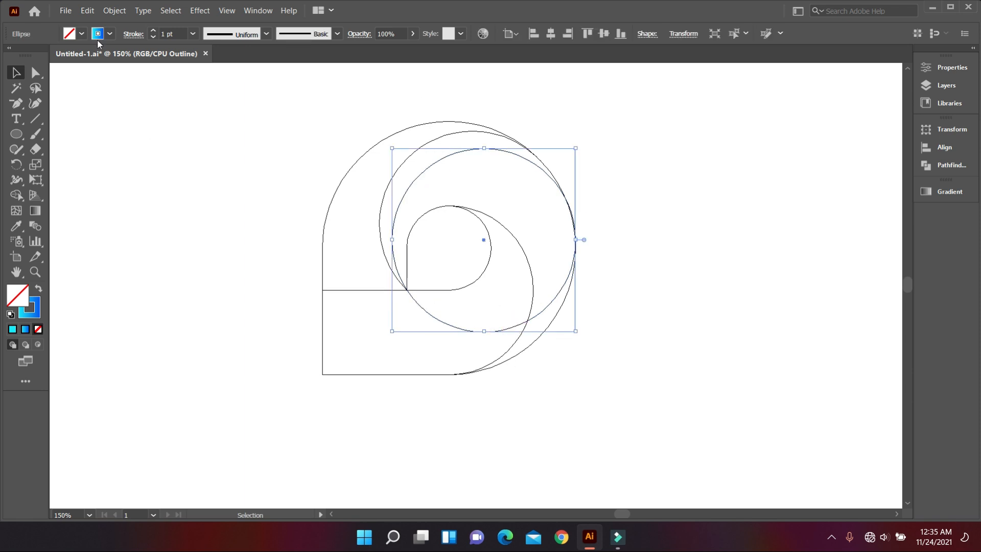
click(87, 11)
click(101, 68)
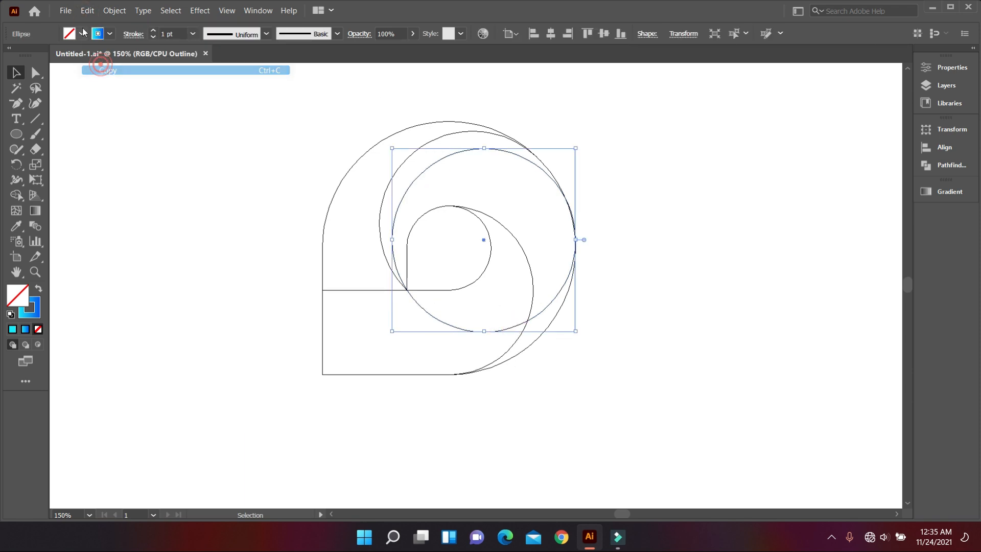
click(86, 12)
click(137, 126)
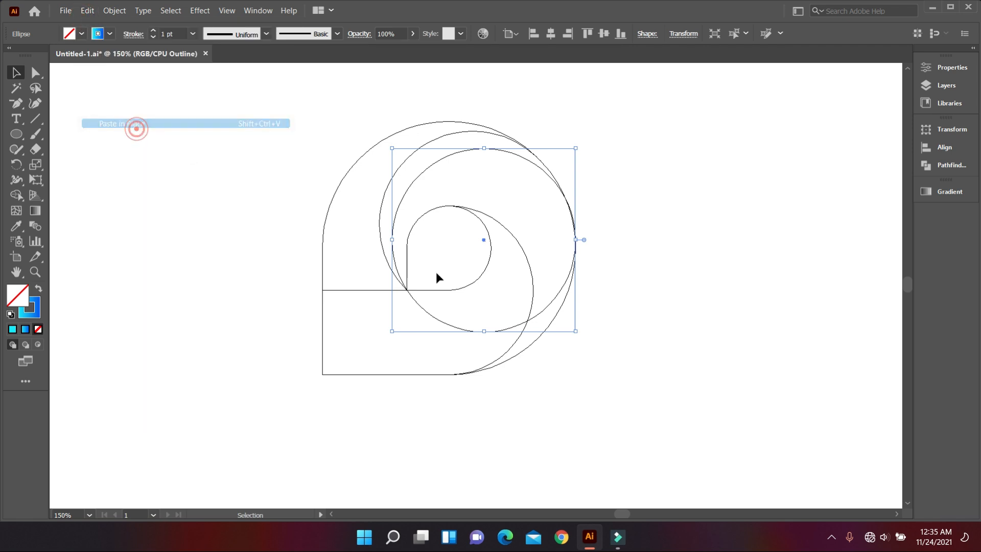
- Move the copied circle to the lower left and shrink it until its lowest point meets the logo's bottom line
drag(512, 325, 456, 381)
scroll(521, 370, up, 2)
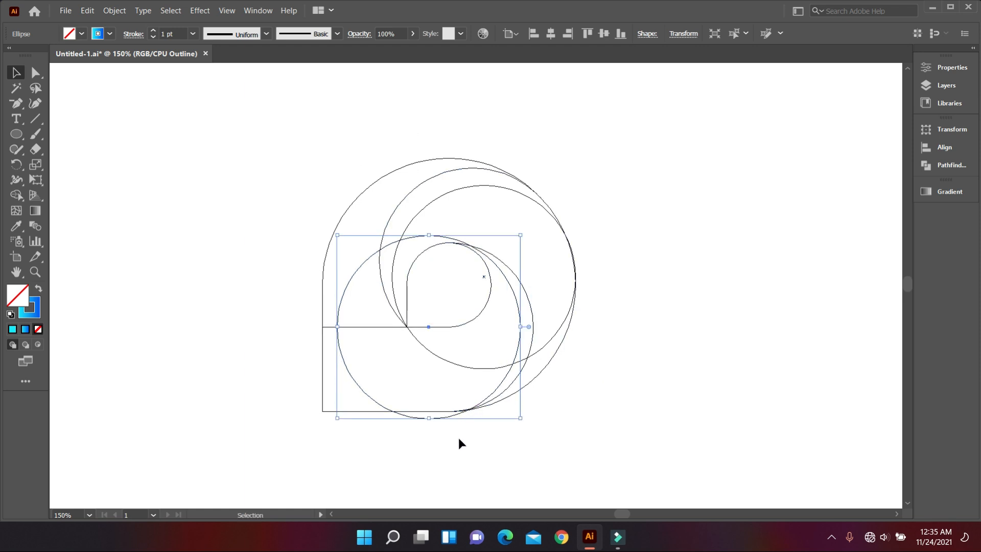
drag(428, 417, 432, 411)
scroll(487, 262, up, 2)
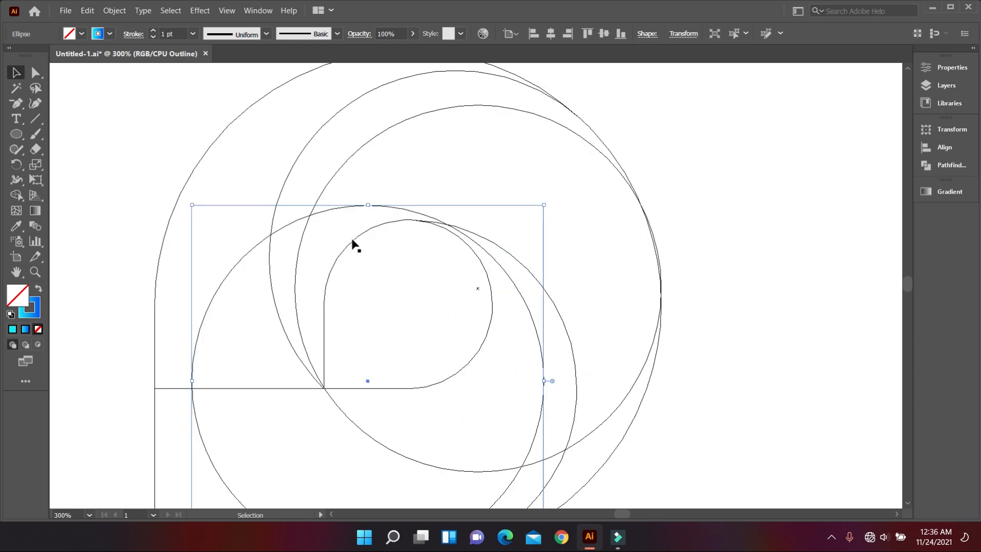
- Shrink and nudge the copied circle so it meets the top curve of the hole and the logo's bottom line, and deselect it
drag(371, 208, 377, 209)
key(Right)
key(Right)
key(Right)
key(Right)
drag(381, 207, 378, 212)
scroll(411, 233, up, 2)
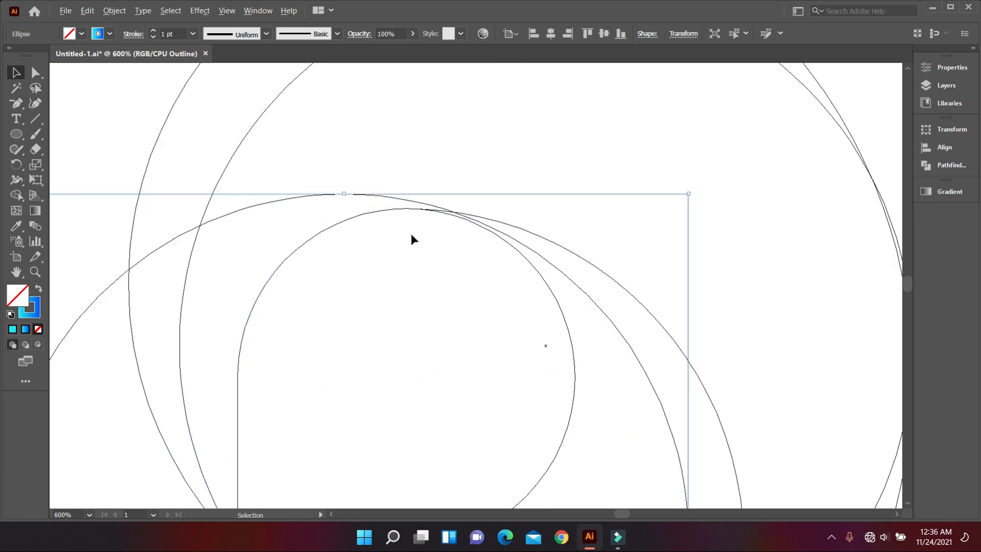
scroll(410, 234, up, 1)
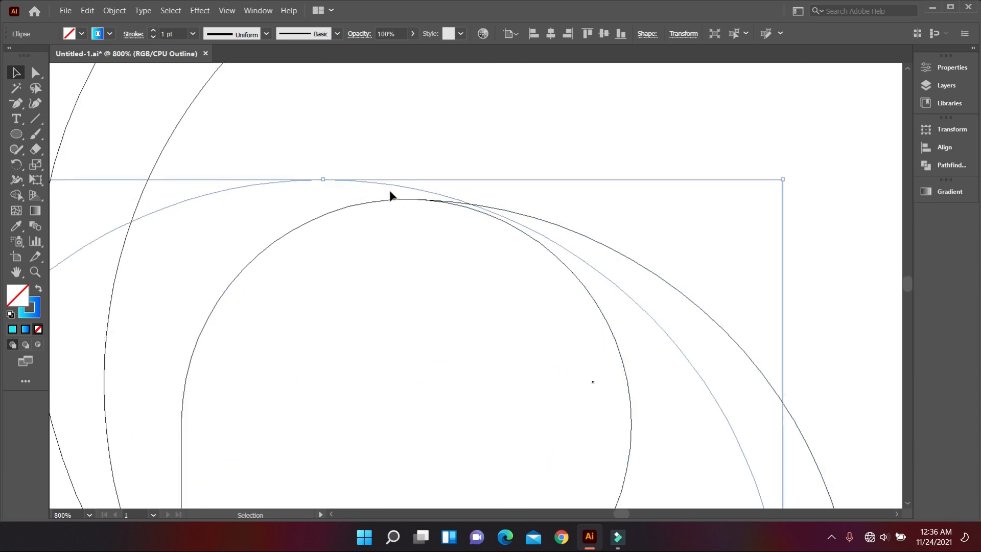
drag(325, 179, 323, 184)
scroll(505, 304, down, 4)
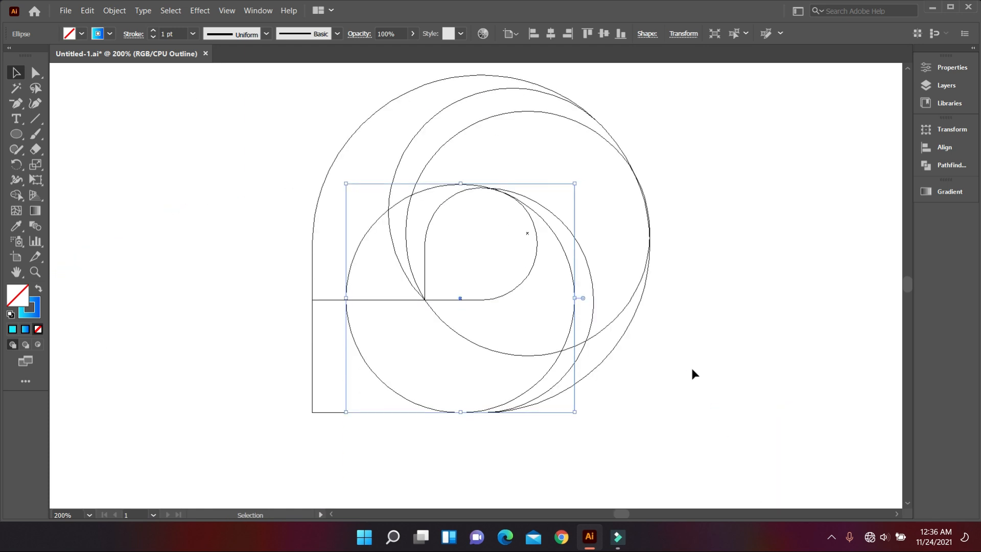
click(707, 379)
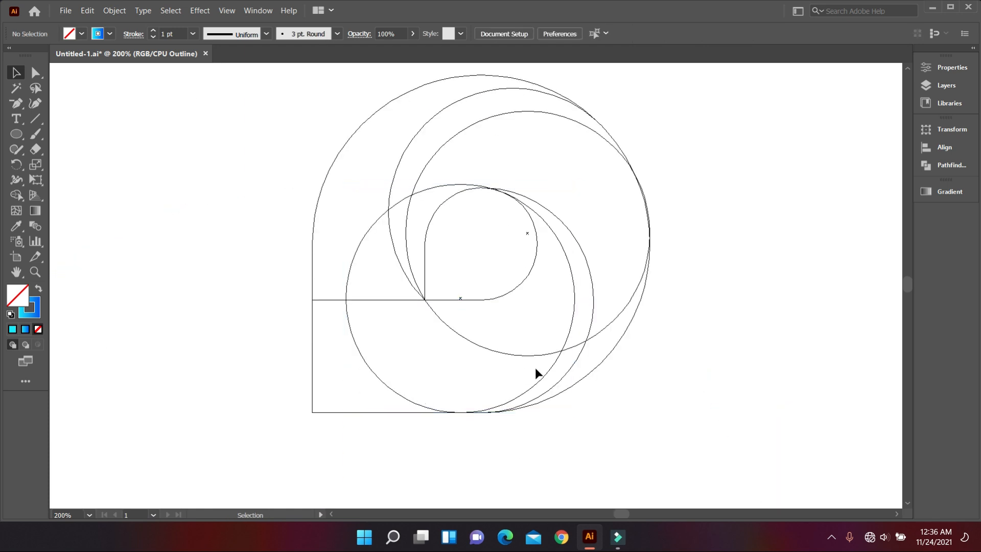
- Select the whole logo with both circles, rotate it 45° counter-clockwise so the tip points down, and return to Preview mode
scroll(535, 367, down, 1)
drag(372, 185, 613, 437)
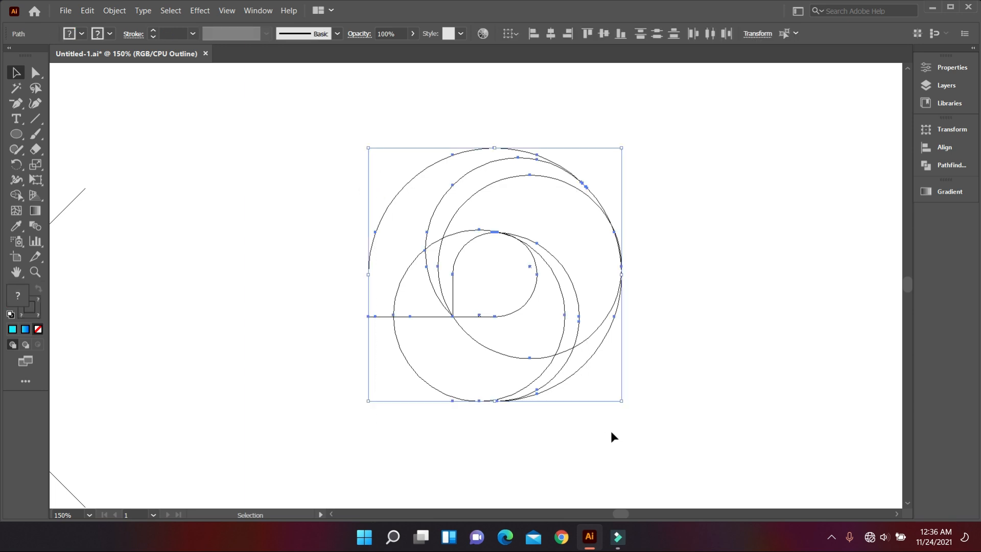
drag(623, 401, 714, 311)
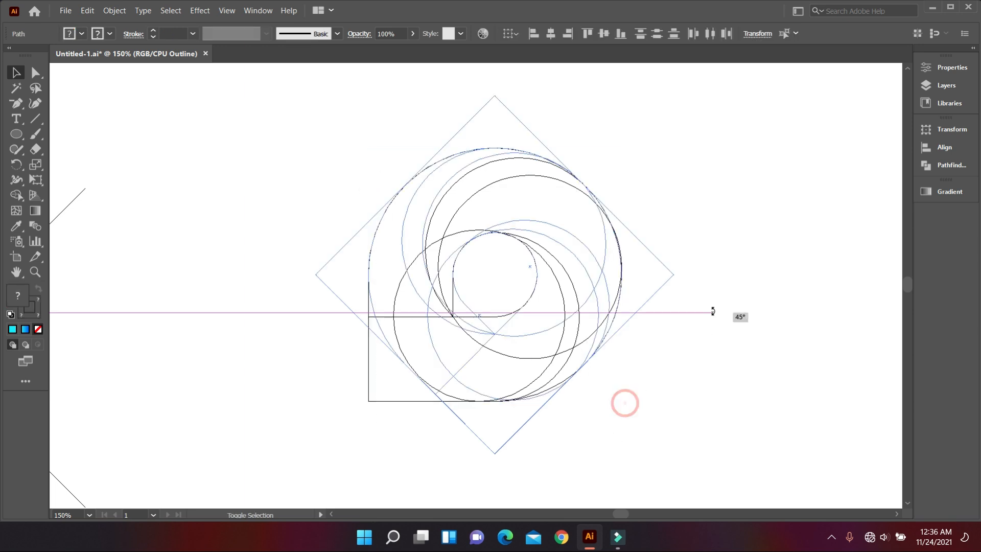
click(713, 367)
scroll(639, 340, down, 2)
scroll(652, 338, up, 2)
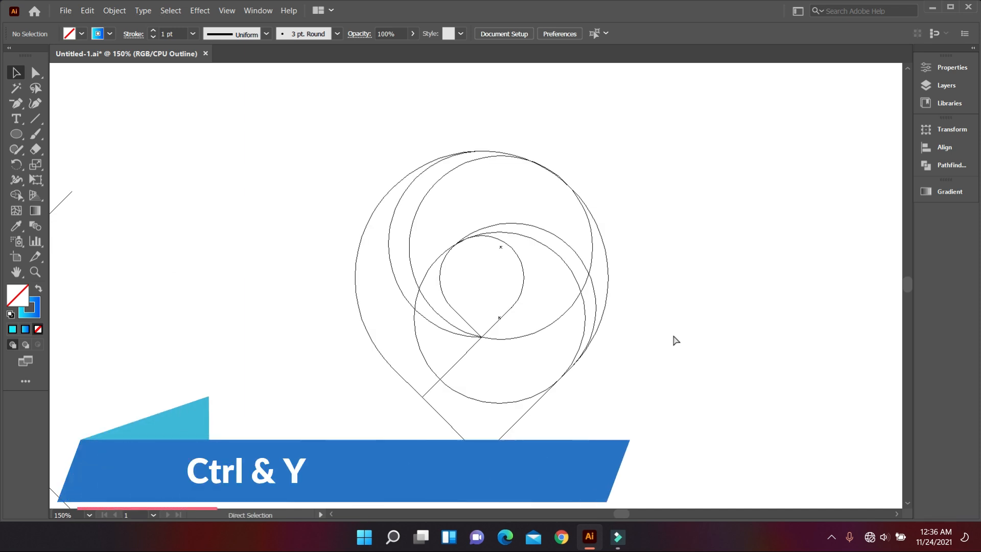
key(ctrl+y)
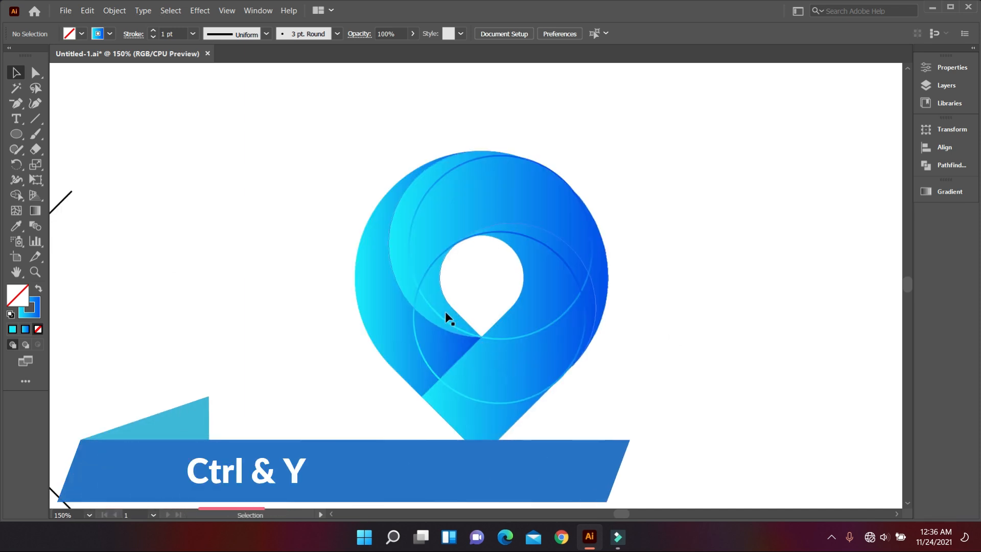
- Select the logo and both circles and merge the left piece's regions split by the lower circle using Shape Builder
drag(372, 164, 652, 449)
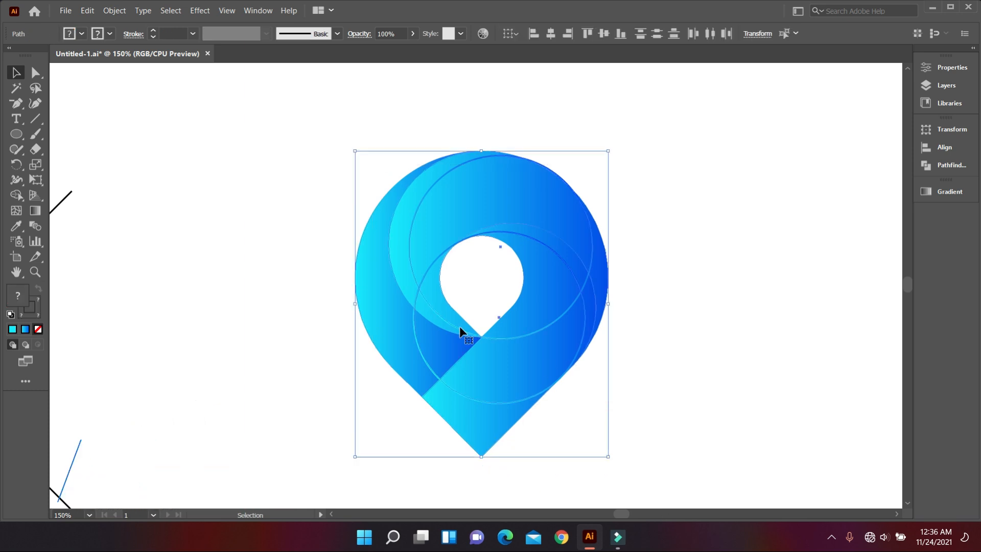
click(16, 195)
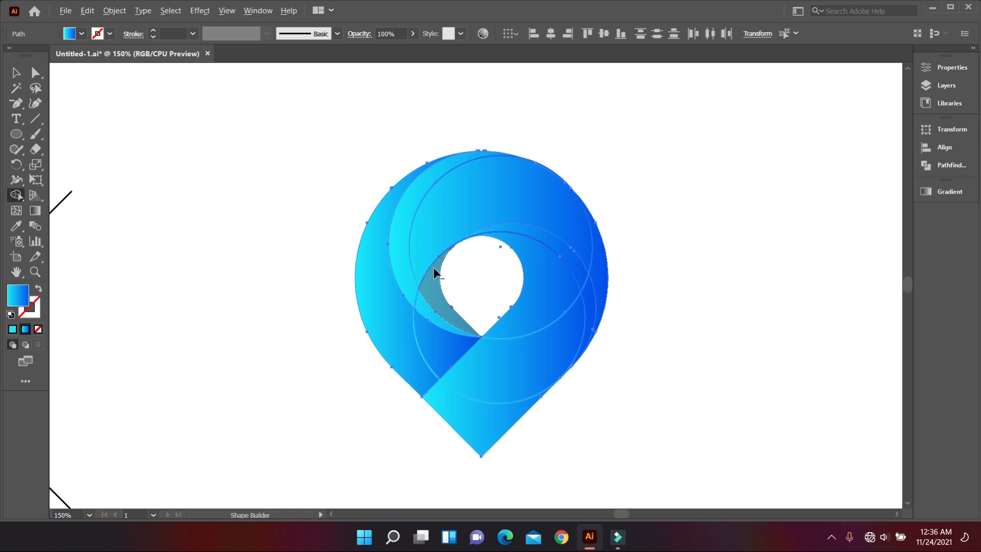
scroll(431, 271, up, 1)
drag(415, 308, 415, 308)
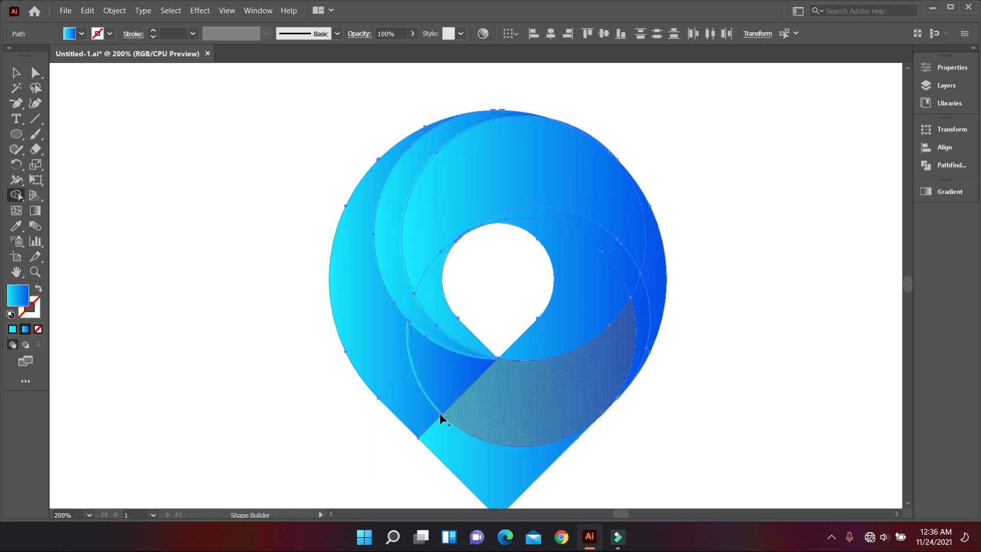
drag(390, 370, 443, 368)
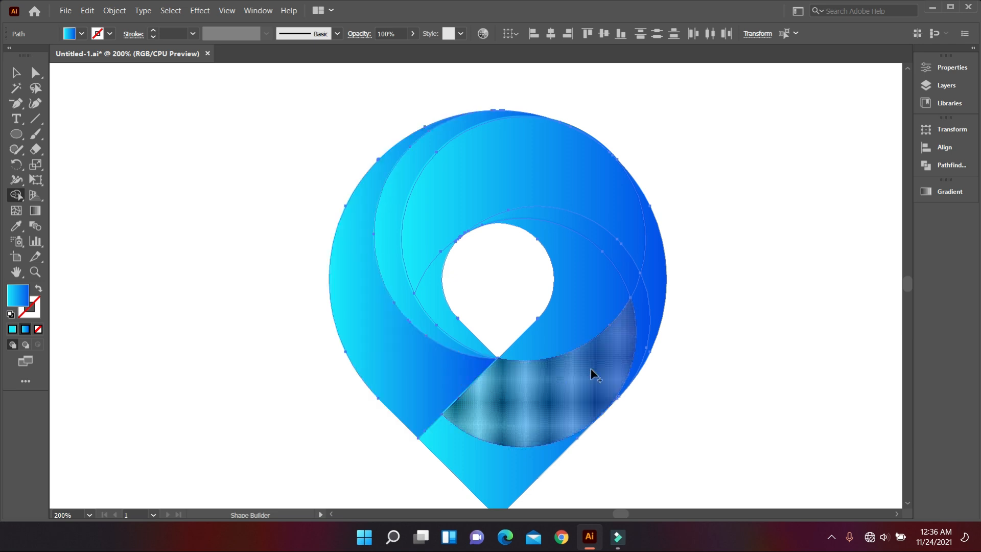
- Merge the upper crescent with its left and right slivers, and join the lower regions into one band using Shape Builder
drag(639, 296, 638, 298)
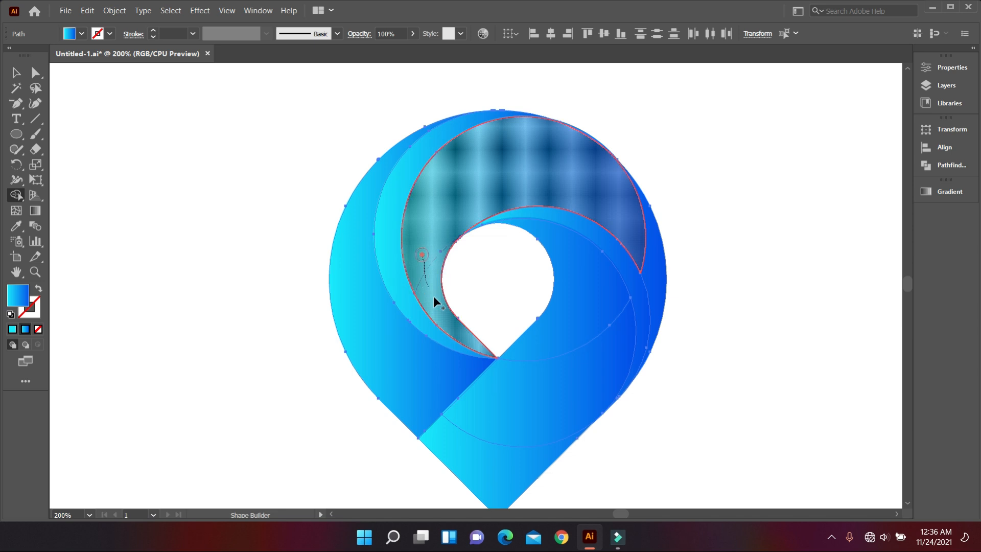
mouse_move(631, 223)
mouse_down()
mouse_move(645, 220)
mouse_move(655, 261)
mouse_up()
mouse_move(573, 298)
mouse_down()
mouse_move(542, 389)
mouse_move(498, 415)
mouse_up()
scroll(508, 388, down, 1)
scroll(497, 409, down, 1)
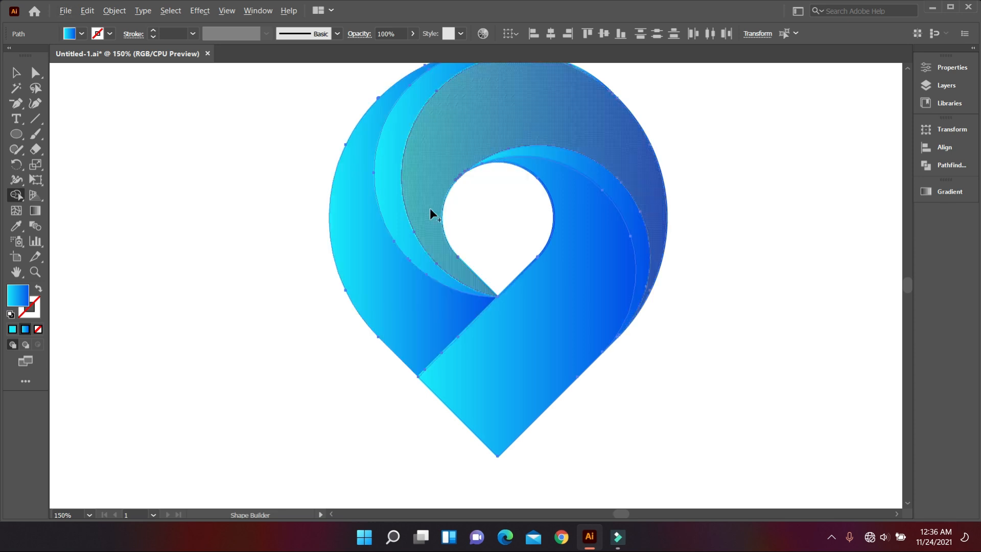
- Remove the stroke from all pieces of the logo and deselect it
scroll(431, 206, down, 2)
click(16, 72)
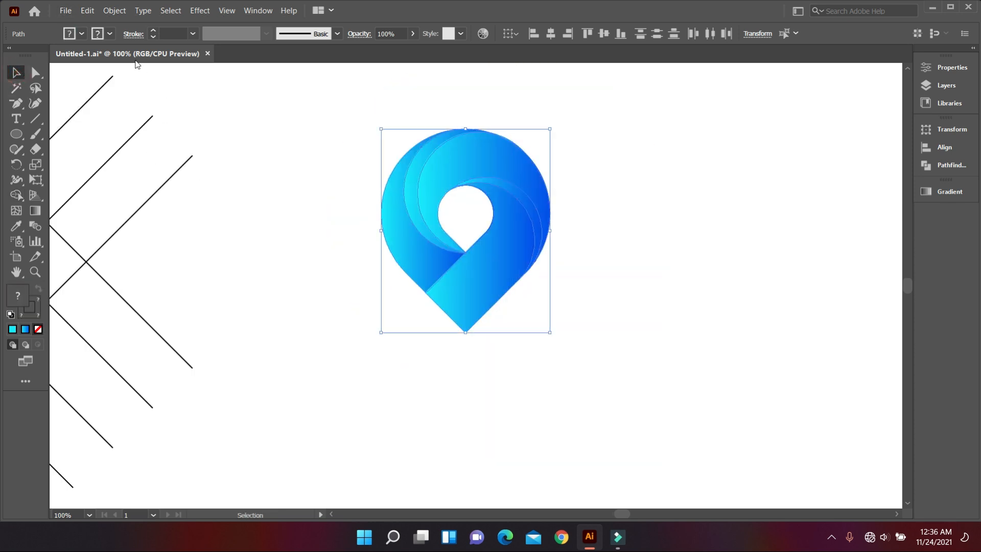
click(110, 34)
click(12, 57)
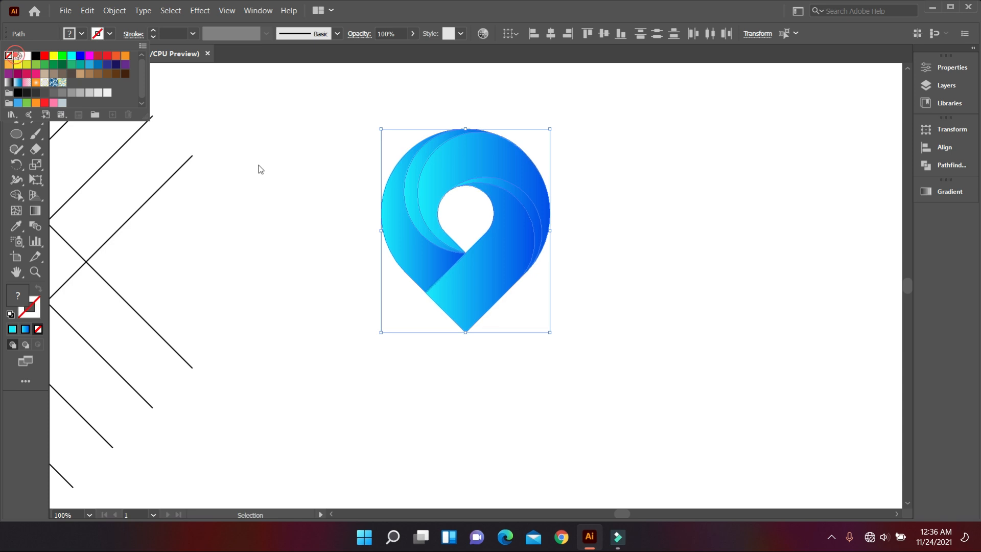
click(344, 208)
click(348, 259)
scroll(428, 342, up, 2)
scroll(558, 357, up, 2)
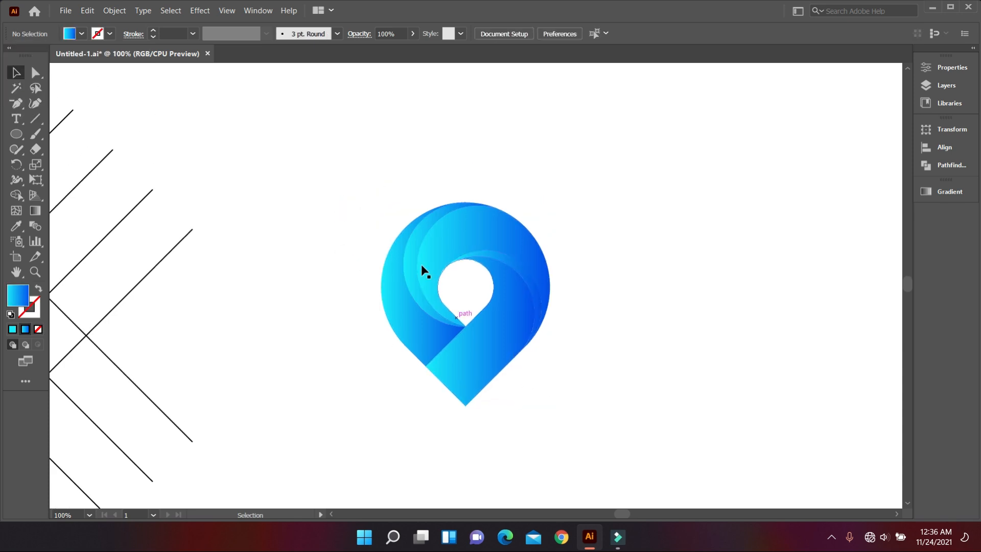
scroll(546, 370, down, 2)
scroll(526, 357, up, 1)
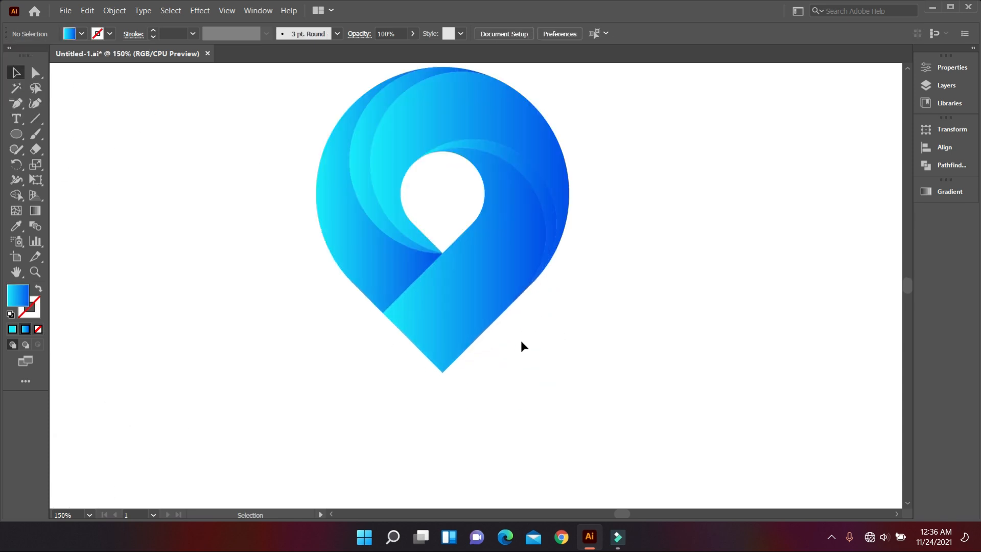
- Copy the lower band that ends in the logo's tip and paste the copy in place
click(421, 299)
scroll(483, 299, up, 2)
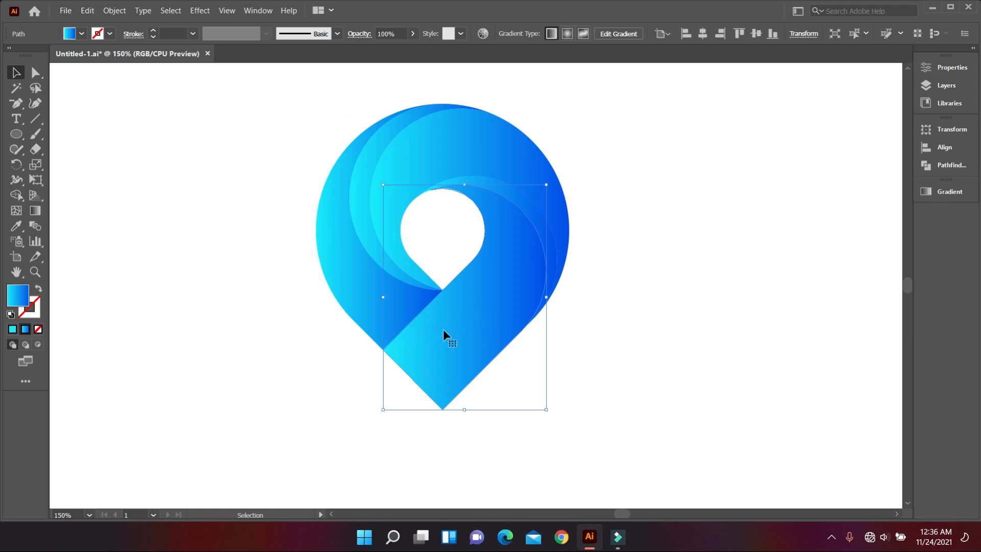
click(87, 11)
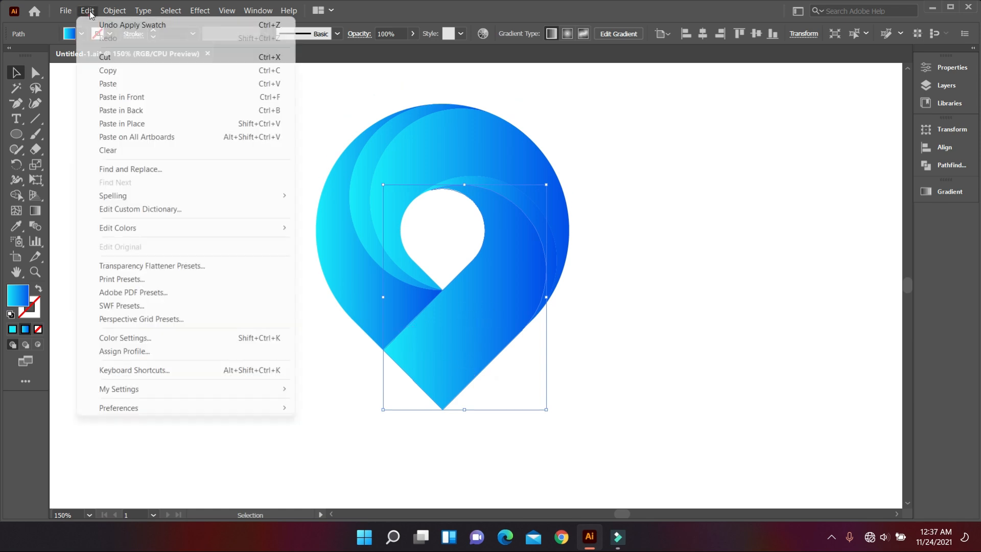
click(102, 71)
click(86, 11)
click(148, 125)
- Delete the extra anchor points along the copied band's diagonal upper-left edge
drag(17, 106, 82, 118)
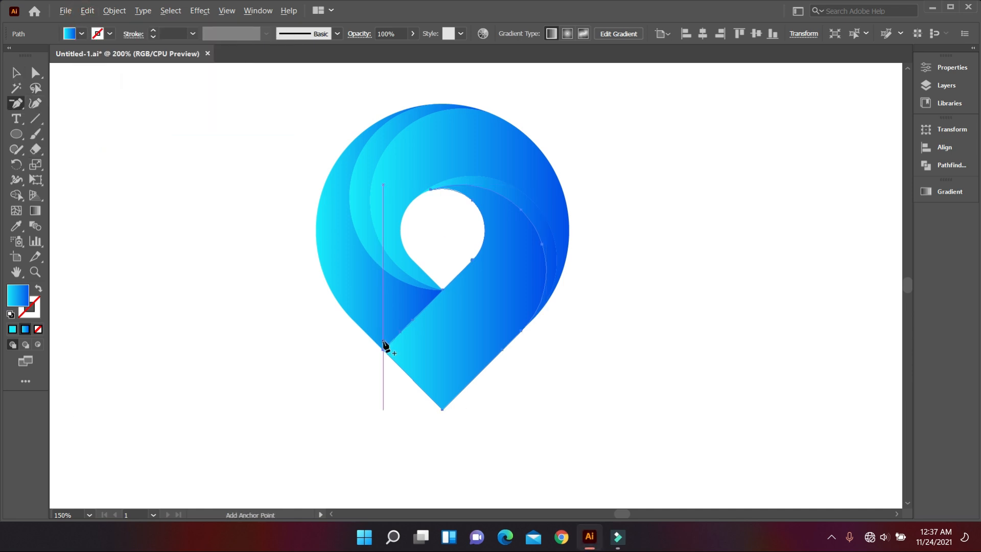
scroll(386, 346, up, 5)
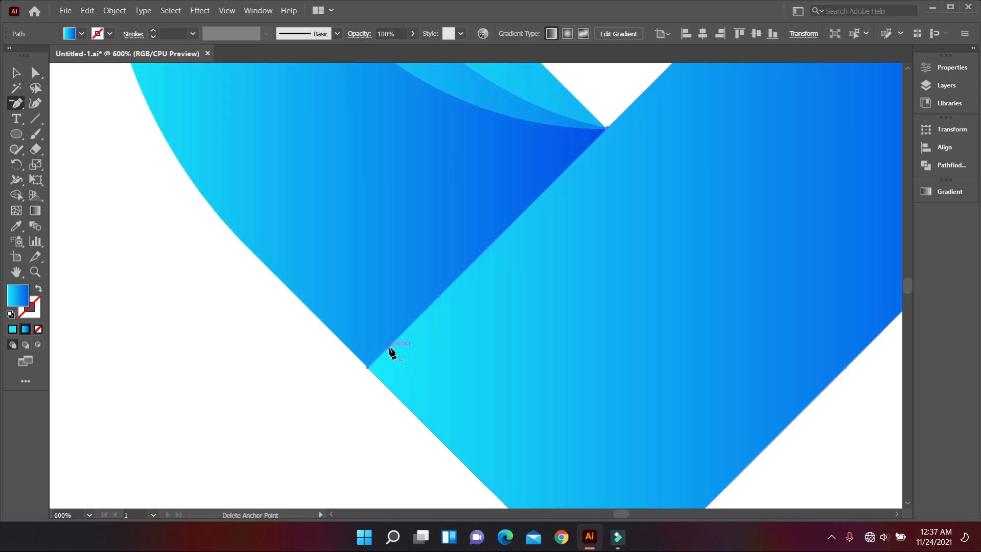
click(389, 348)
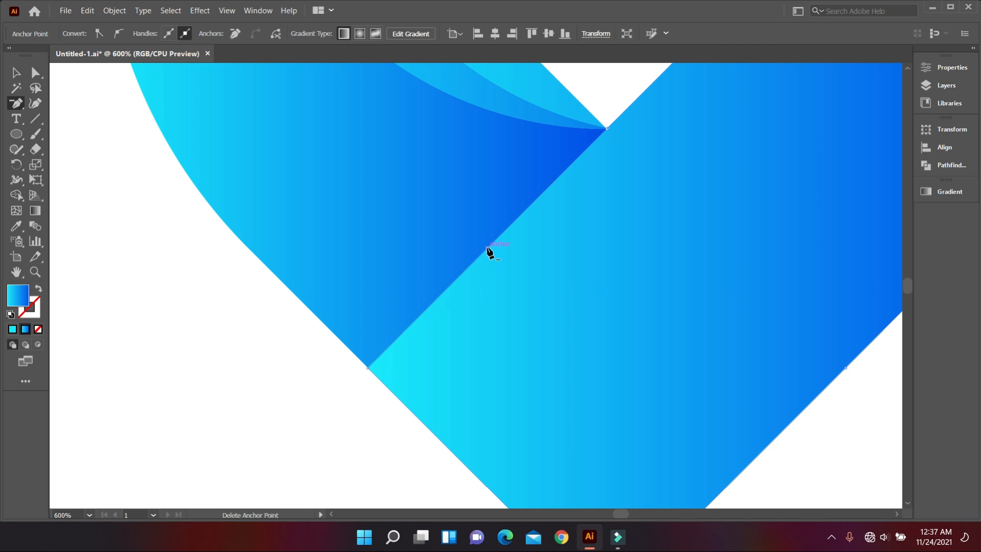
scroll(538, 242, down, 4)
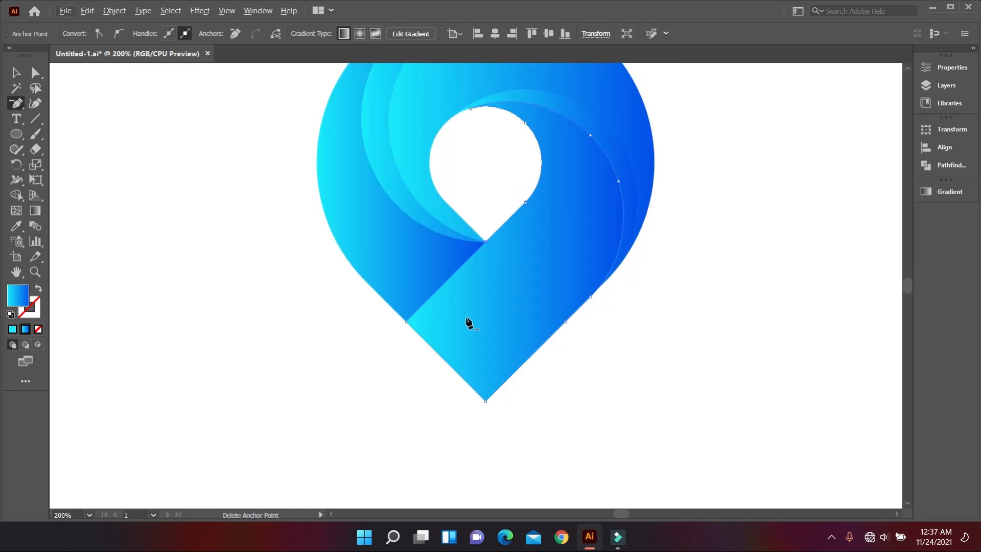
scroll(466, 322, down, 1)
scroll(503, 323, up, 1)
- Round the left corner of the copied band, leaving the pointed tip sharp, and deselect it
click(36, 73)
click(454, 342)
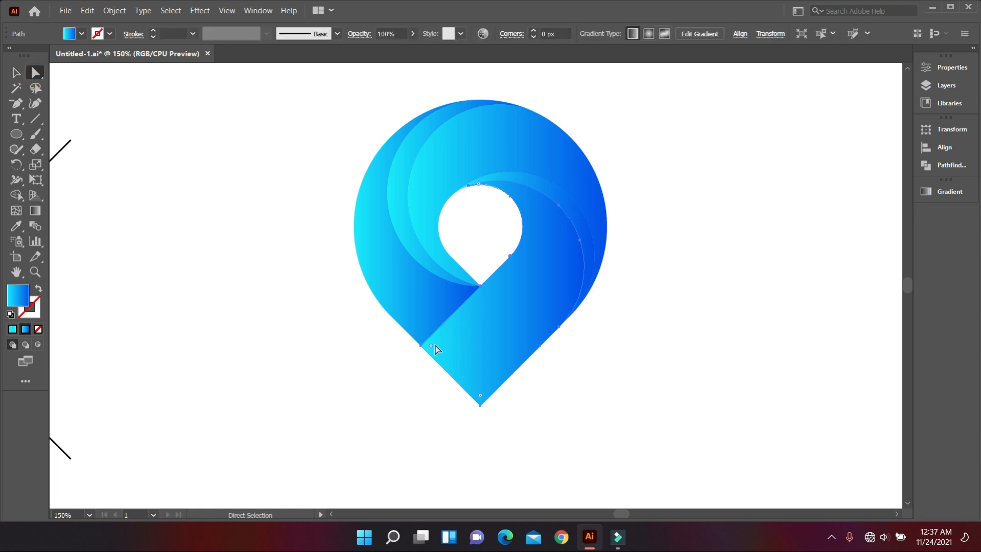
drag(431, 345, 497, 356)
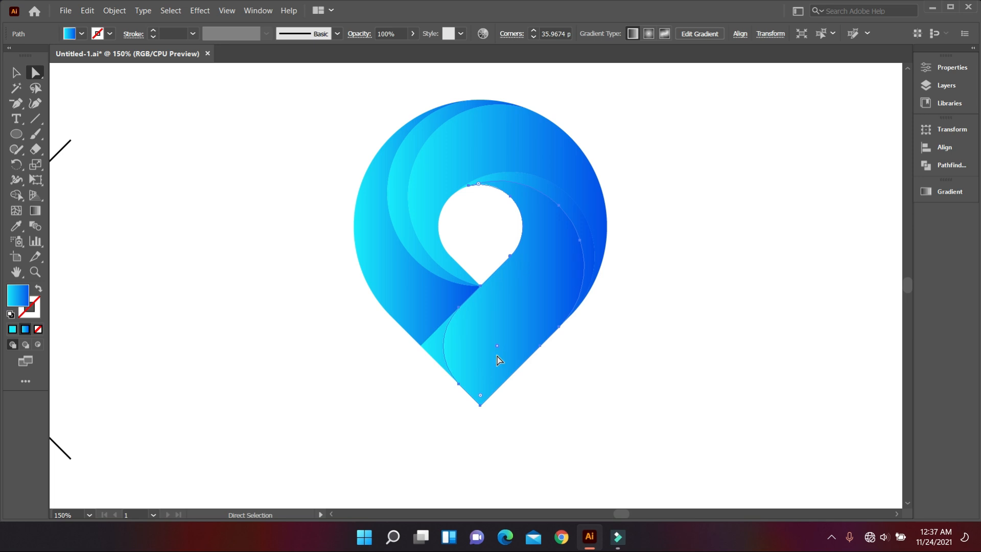
drag(499, 346, 480, 340)
click(16, 72)
click(131, 188)
- Select the whole logo and merge the leftover corner sliver beside the rounded band into the left piece using Shape Builder
scroll(286, 271, down, 1)
scroll(340, 285, up, 3)
drag(306, 176, 572, 422)
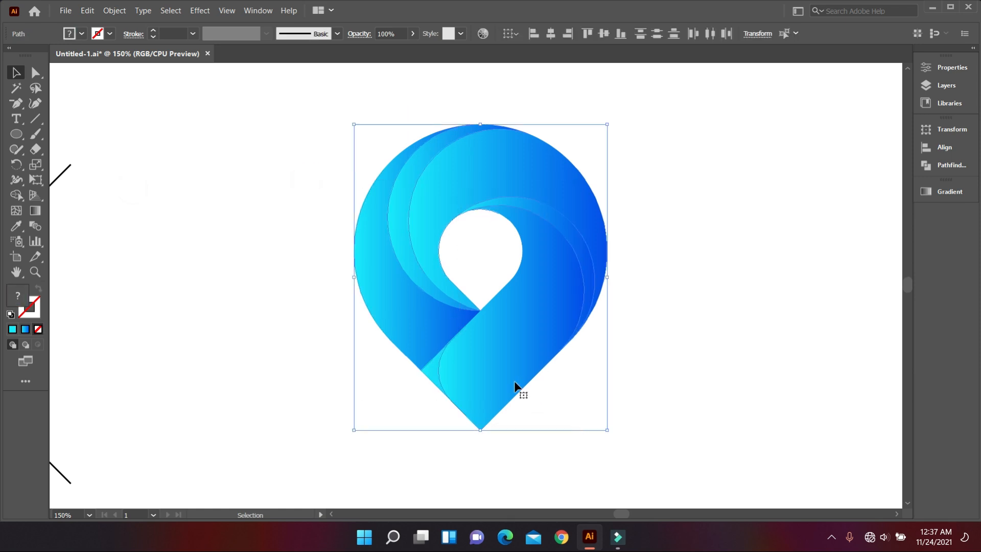
click(16, 194)
drag(427, 340, 446, 376)
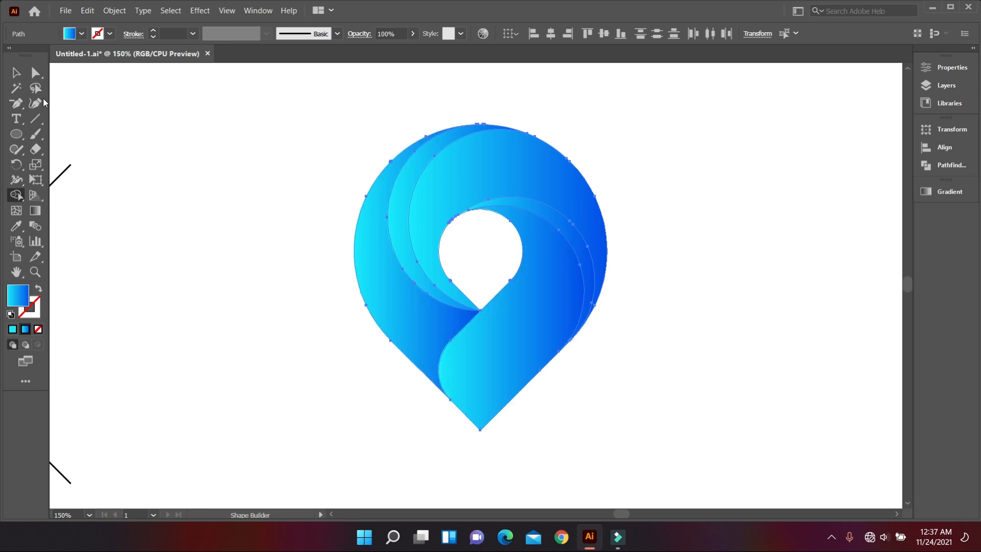
click(16, 73)
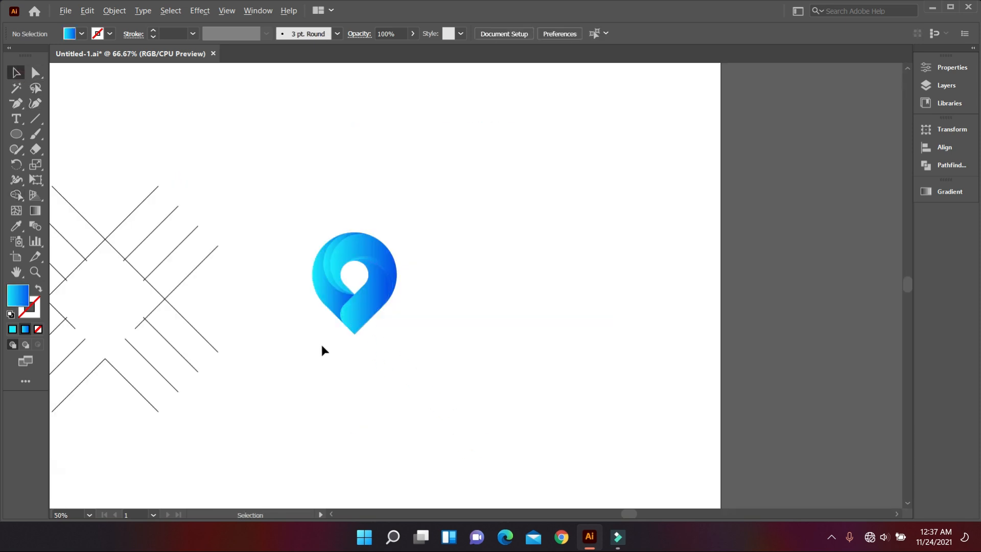
- Delete the leftover black construction lines beside the logo
scroll(437, 363, up, 3)
scroll(431, 366, up, 1)
scroll(431, 366, down, 3)
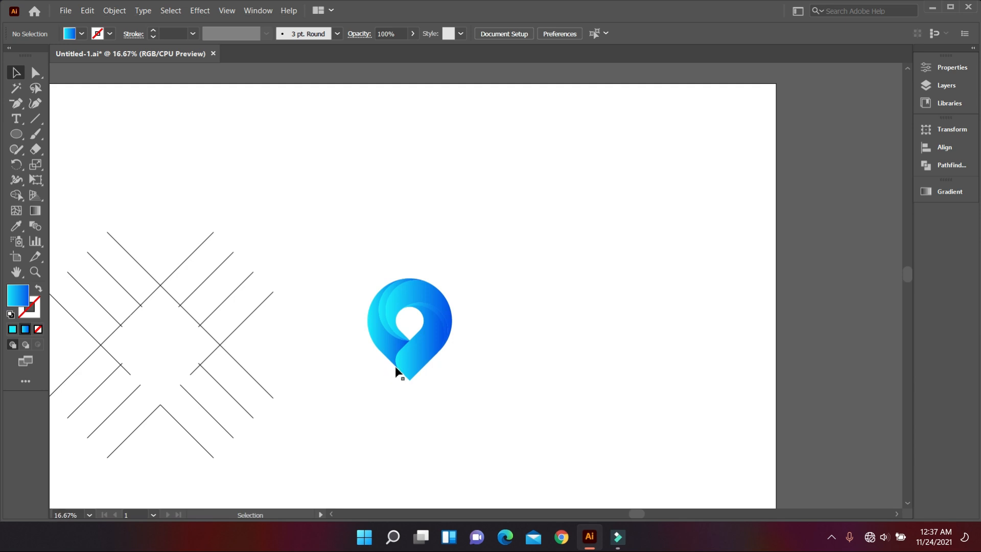
drag(356, 438, 359, 434)
key(Delete)
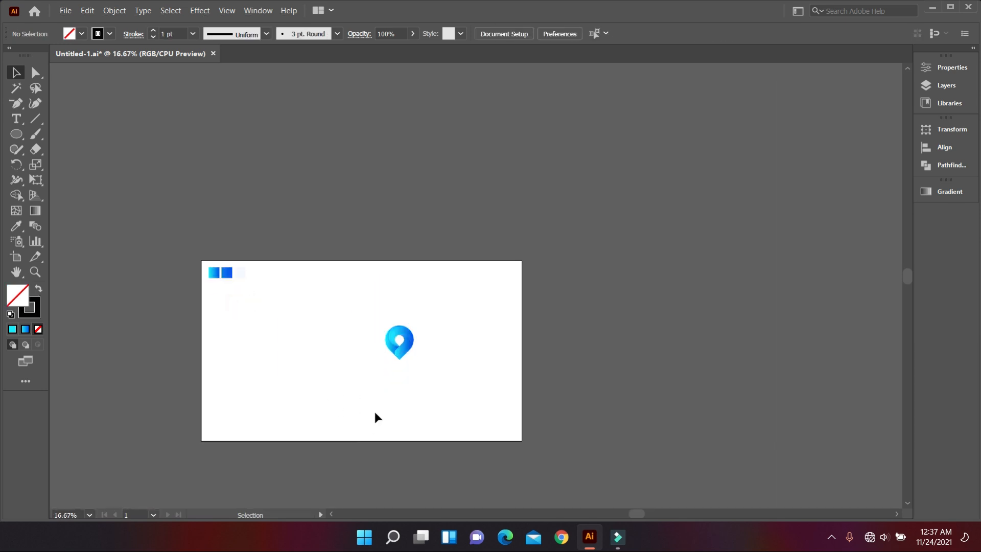
scroll(377, 414, down, 1)
scroll(348, 344, up, 2)
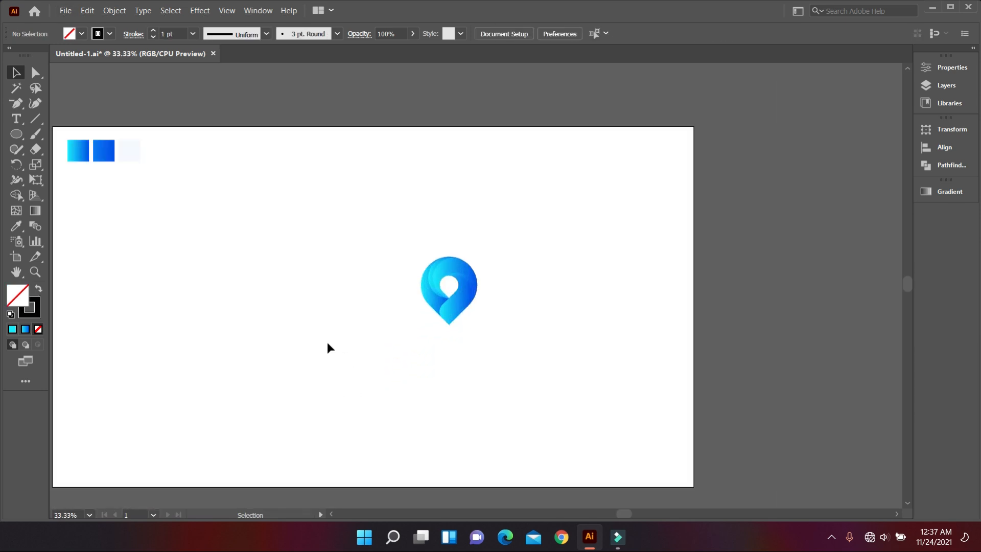
- Draw a rectangle covering the whole artboard and send it to the back
scroll(209, 204, down, 1)
drag(19, 141, 571, 415)
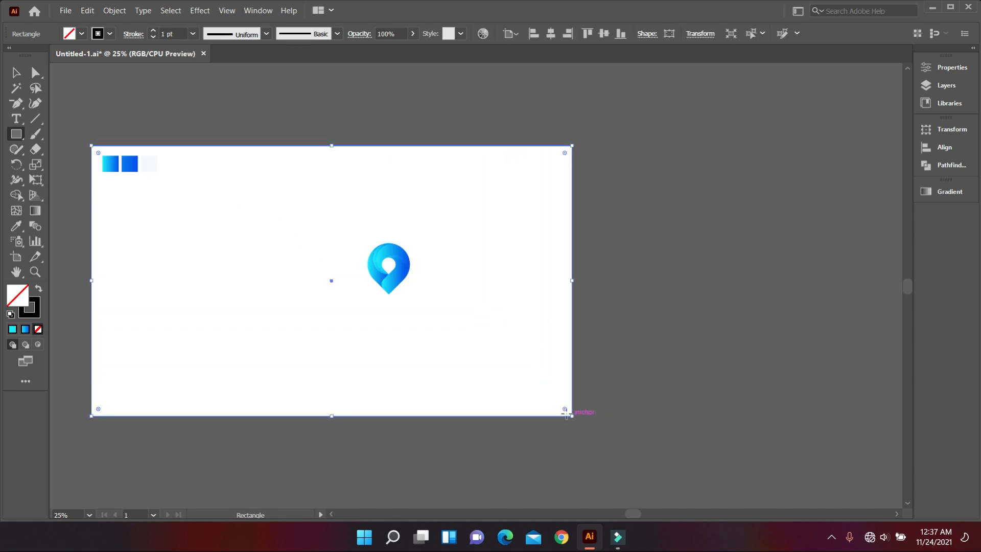
right_click(325, 234)
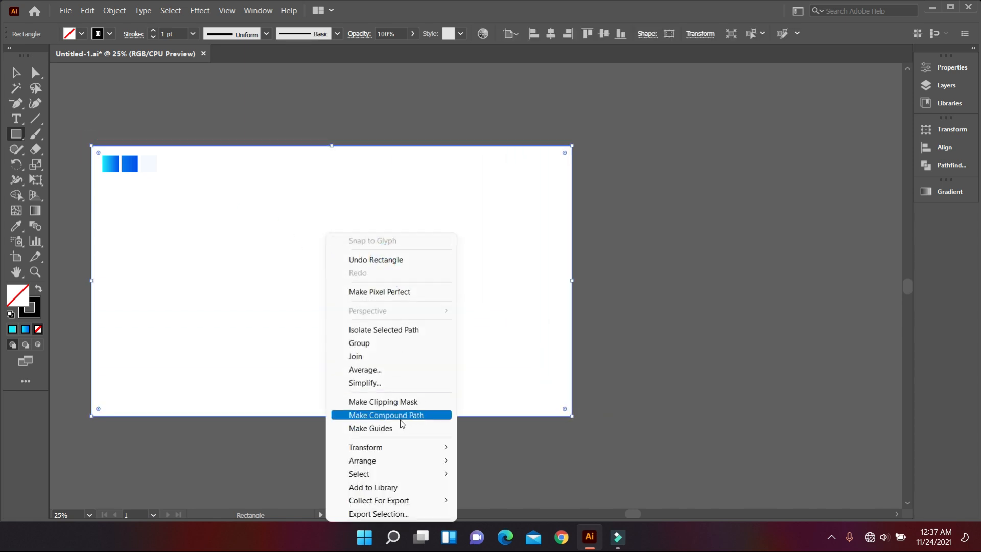
mouse_move(393, 461)
click(506, 500)
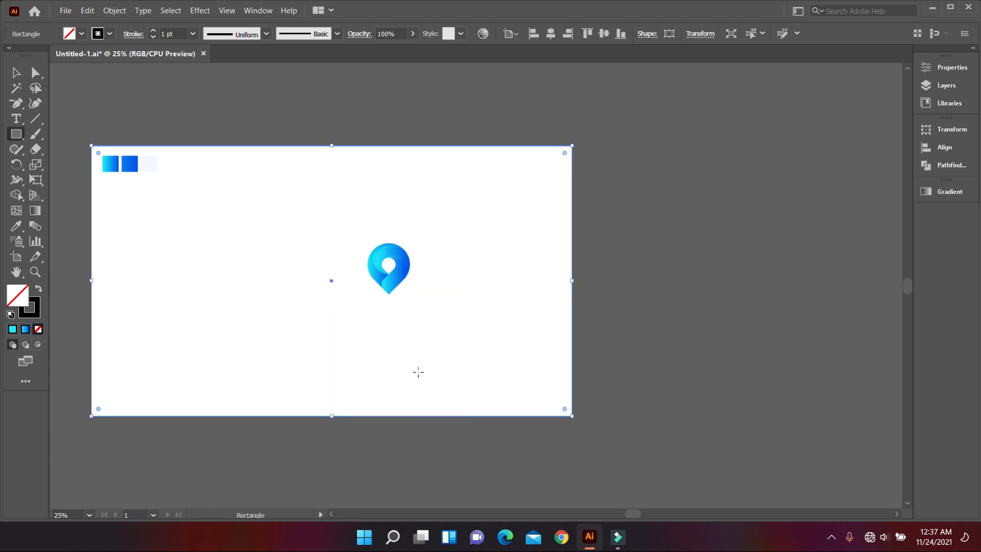
- Fill the background rectangle with the pale sample square's colour using the Eyedropper, and deselect it
click(17, 226)
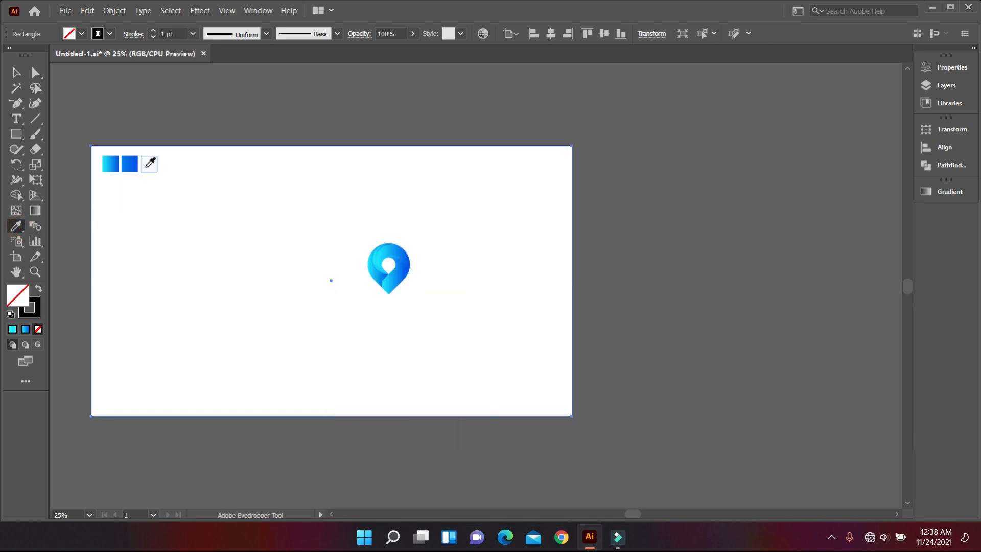
click(149, 164)
click(15, 72)
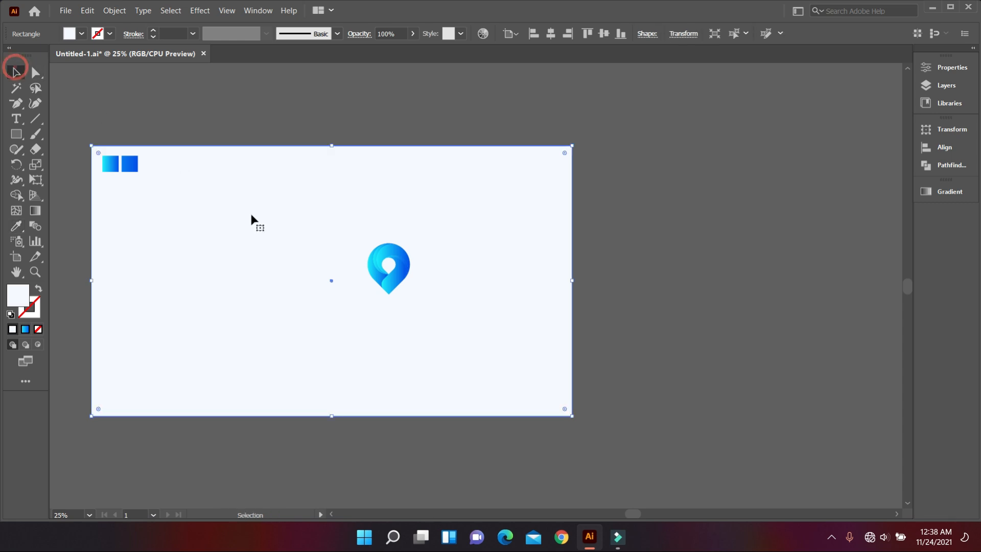
key(ctrl+shift+a)
- Redirect the lower band's gradient diagonally, from cyan near the bottom tip to blue at the upper right
scroll(380, 281, up, 4)
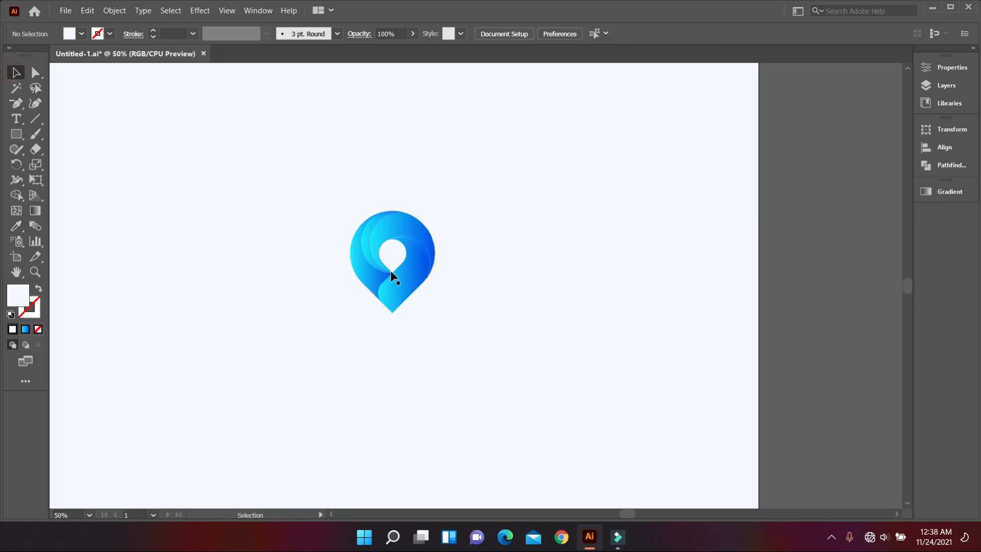
scroll(355, 341, up, 1)
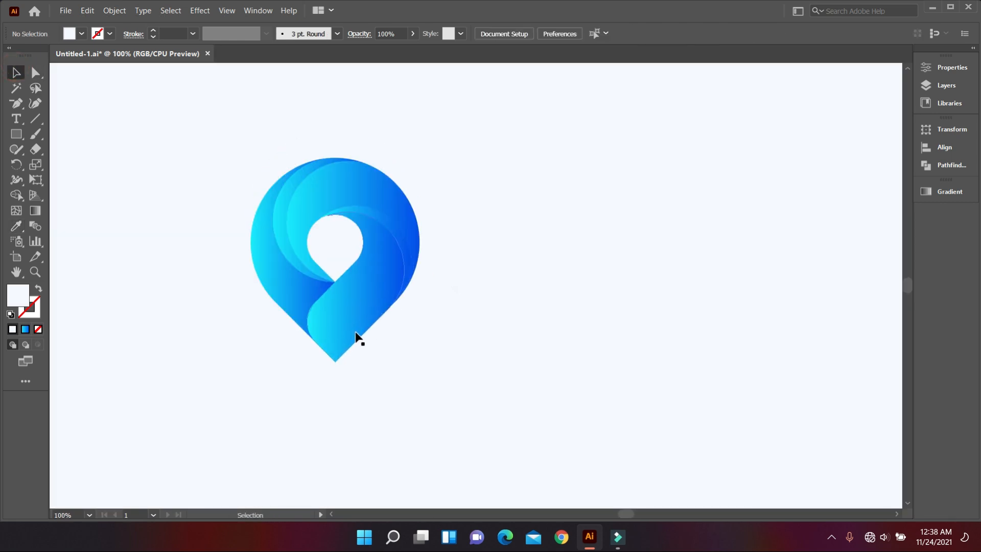
scroll(365, 373, up, 1)
click(387, 387)
scroll(414, 385, left, 2)
scroll(417, 354, up, 1)
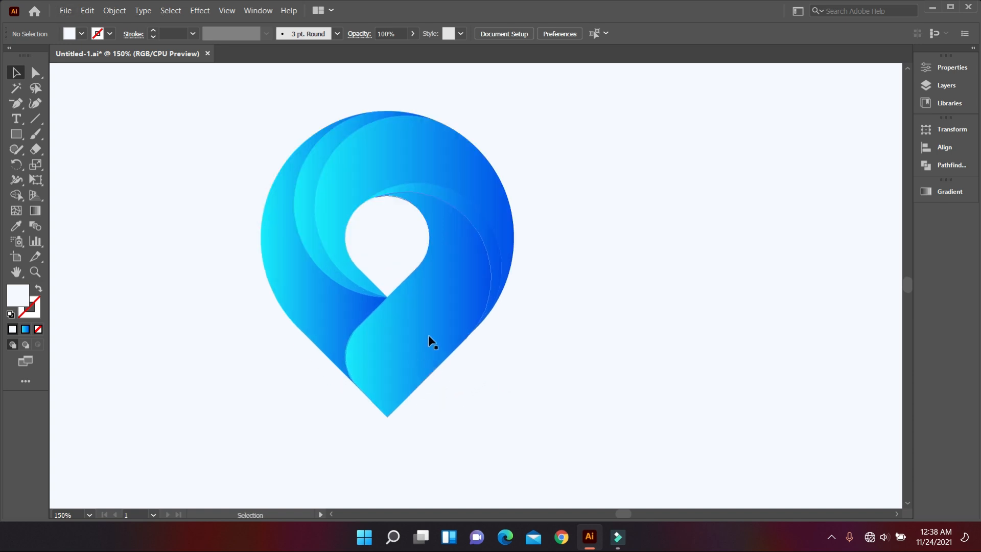
click(429, 335)
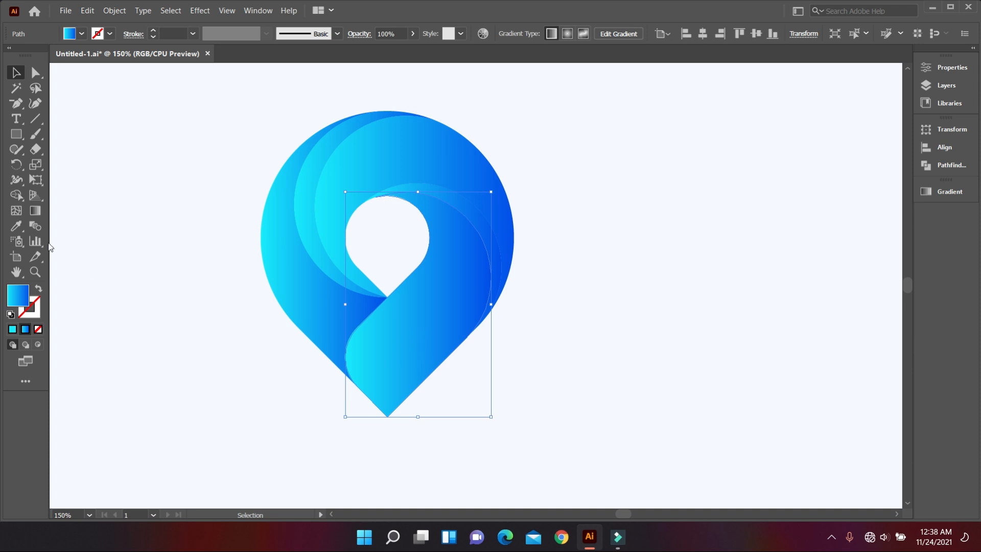
click(35, 211)
mouse_move(394, 373)
mouse_down()
mouse_move(455, 237)
mouse_move(446, 221)
mouse_up()
drag(348, 383, 464, 193)
drag(368, 364, 481, 160)
- Redirect the left piece's gradient steeply downward, from cyan at its top to blue below the tip
click(313, 308)
key(ctrl+z)
click(17, 72)
click(318, 280)
click(34, 211)
drag(313, 153, 391, 409)
mouse_move(314, 120)
mouse_down()
mouse_move(363, 424)
mouse_move(399, 461)
mouse_up()
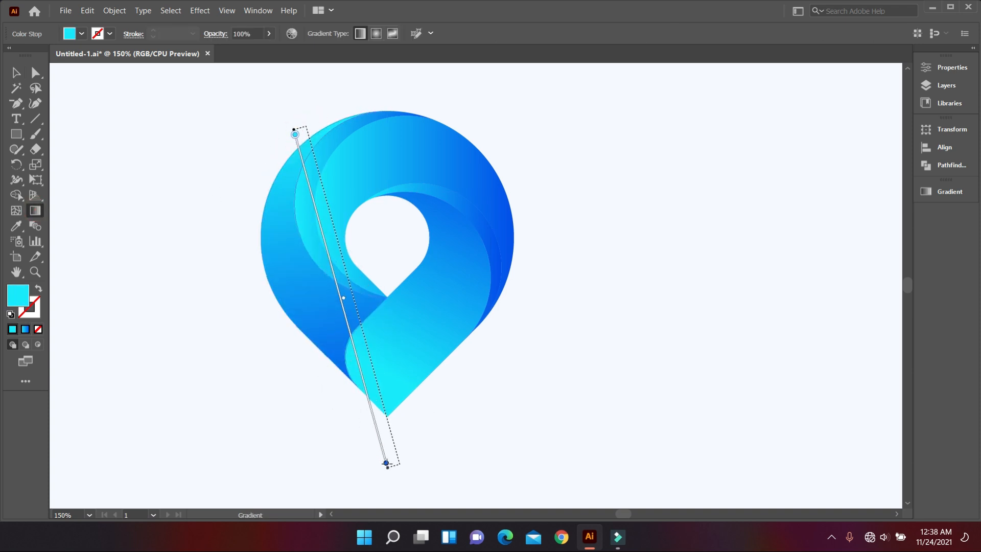
- Redirect the large upper band's gradient from cyan above its upper right edge to blue toward the lower left
scroll(391, 449, up, 1)
click(15, 76)
click(343, 207)
click(34, 210)
drag(473, 107, 376, 362)
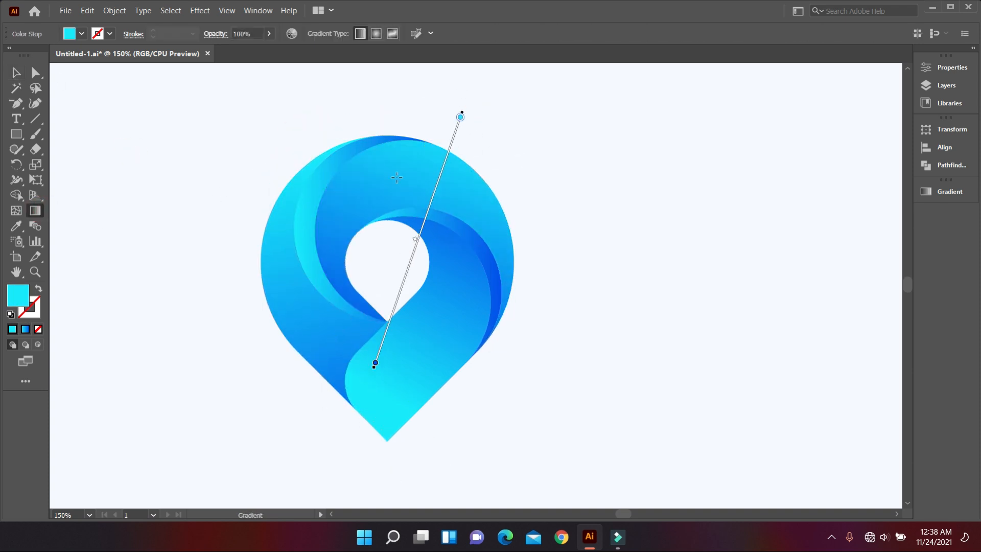
- Give the left crescent the dark blue sample gradient and run it from the crescent's top down to the lower left
scroll(475, 244, down, 4)
key(v)
scroll(465, 284, up, 5)
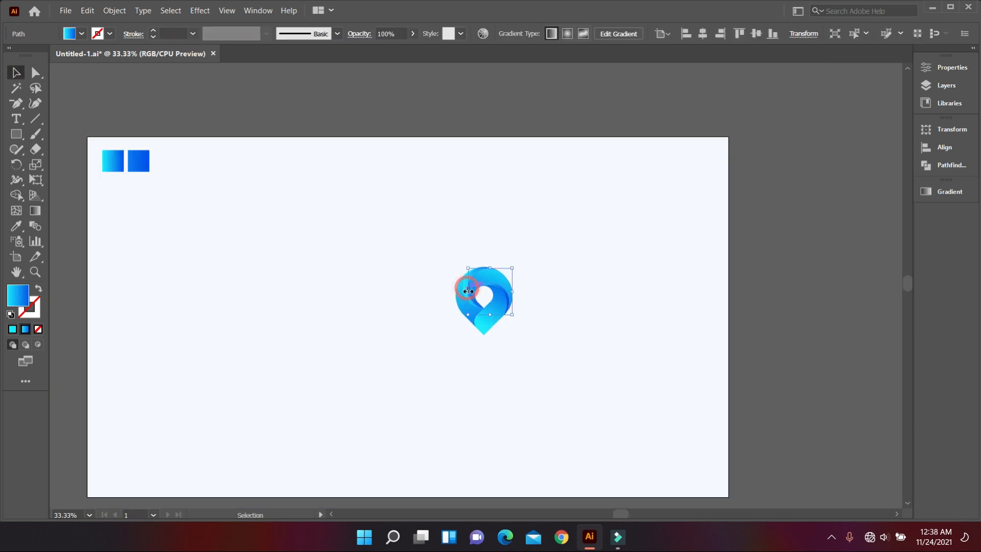
scroll(464, 284, down, 4)
scroll(385, 265, up, 3)
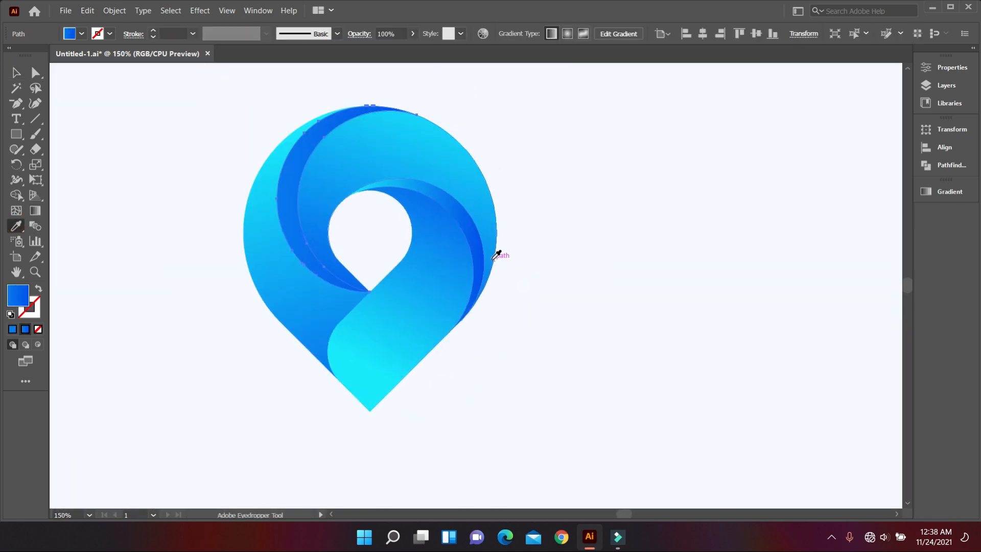
click(503, 256)
click(290, 225)
click(34, 210)
drag(344, 134, 361, 355)
drag(365, 109, 293, 375)
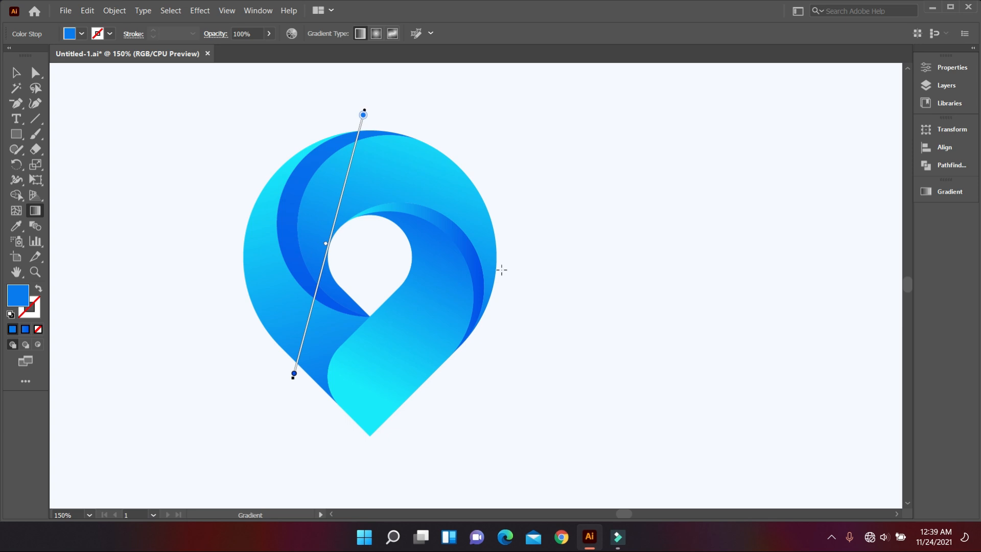
- Apply the dark blue gradient to the thin crescent right of the hole and angle it toward the lower right
click(475, 269)
key(i)
click(421, 320)
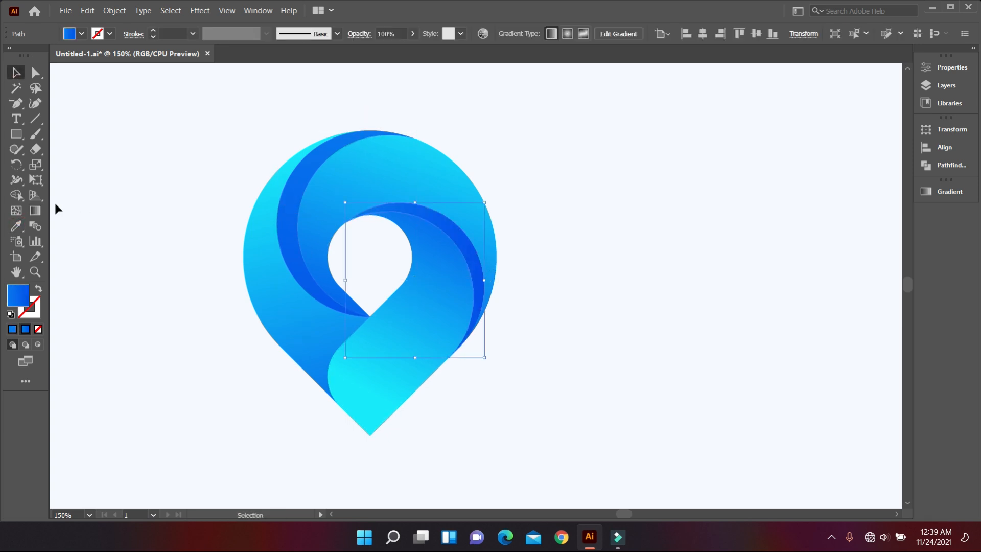
click(34, 211)
drag(361, 164, 477, 330)
- Angle the large upper band's gradient from cyan outside its upper right edge to blue near its left inner edge
click(17, 72)
click(408, 174)
click(34, 211)
drag(389, 150, 285, 250)
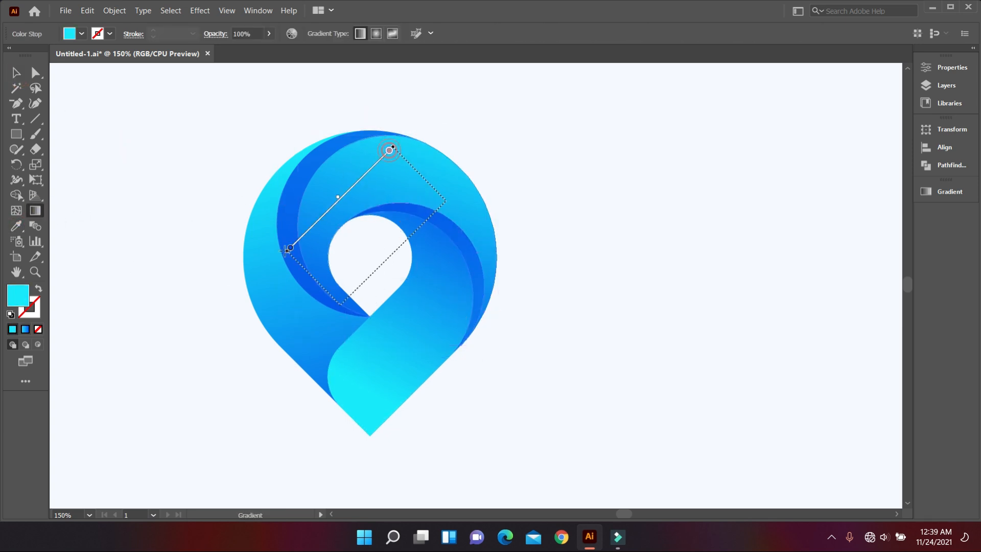
drag(494, 192, 318, 294)
drag(455, 135, 285, 250)
drag(484, 183, 315, 311)
drag(422, 149, 295, 303)
drag(466, 131, 311, 239)
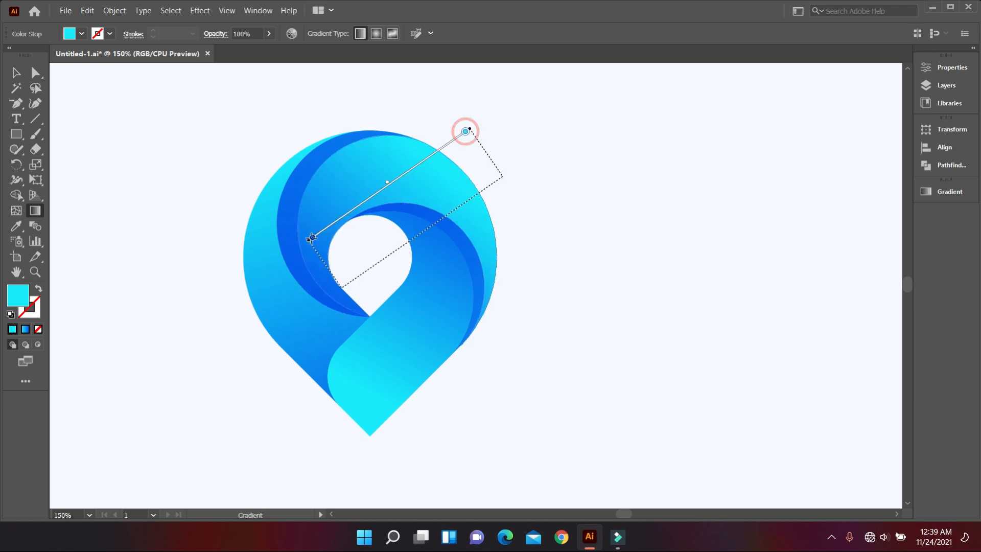
- Run the left crescent's dark blue gradient from its top edge down to the lower left of the hole
drag(363, 109, 293, 375)
drag(344, 147, 339, 298)
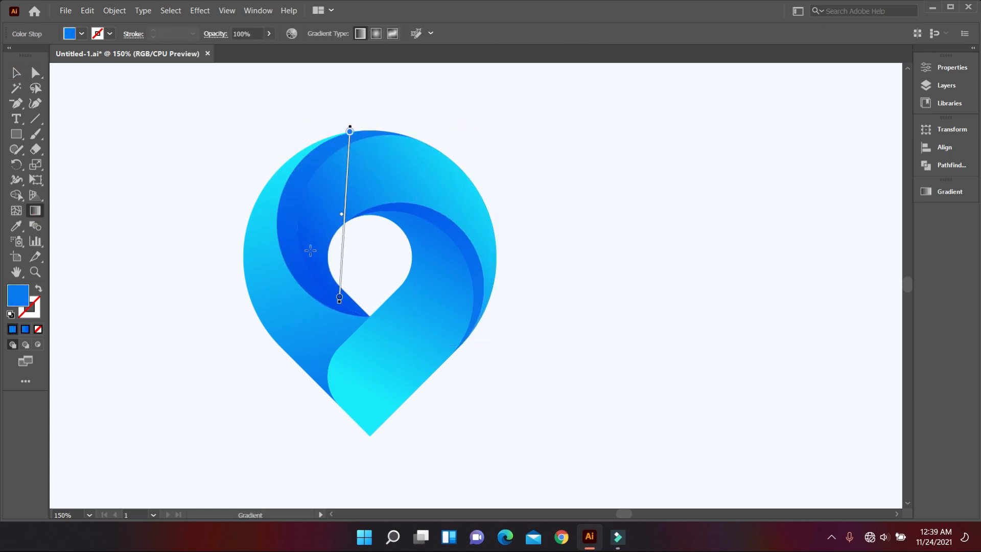
click(17, 73)
- Redirect the thin crescent's gradient on the right of the hole so it runs steeply downward, then deselect it
click(468, 254)
click(35, 210)
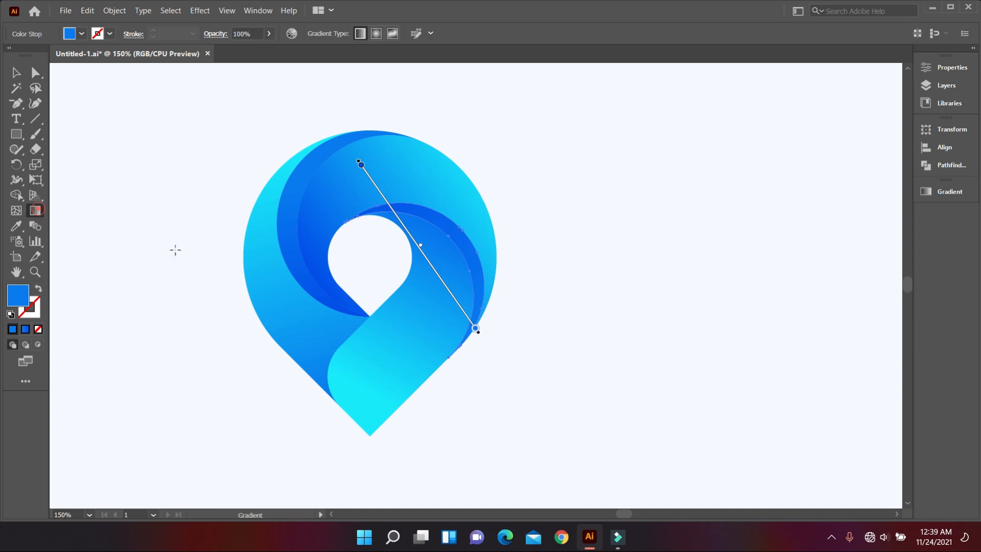
drag(403, 215, 459, 372)
drag(403, 158, 431, 386)
click(17, 73)
click(188, 200)
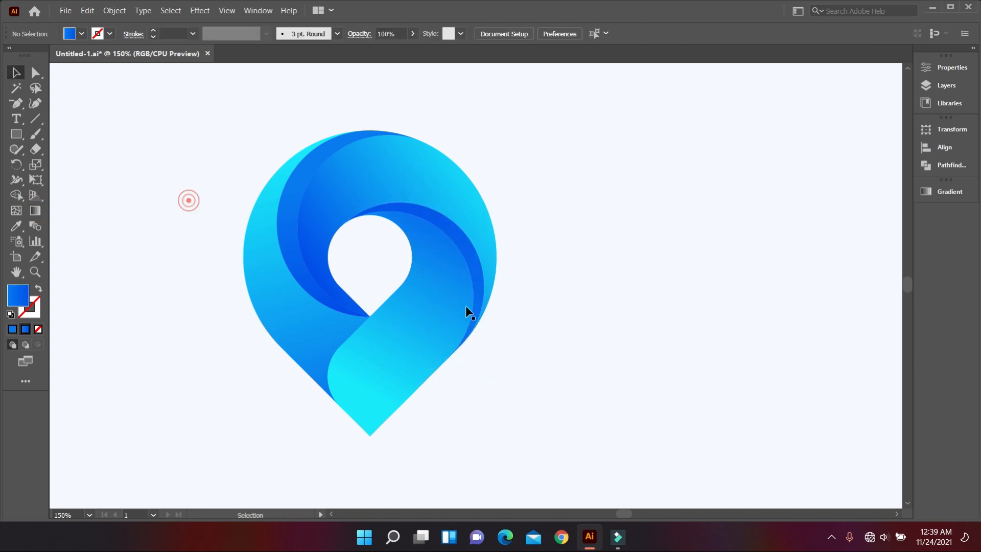
- Group all the logo pieces and center the group horizontally and vertically on the artboard
scroll(503, 311, down, 4)
drag(408, 248, 529, 378)
right_click(526, 288)
click(571, 111)
drag(503, 338, 536, 379)
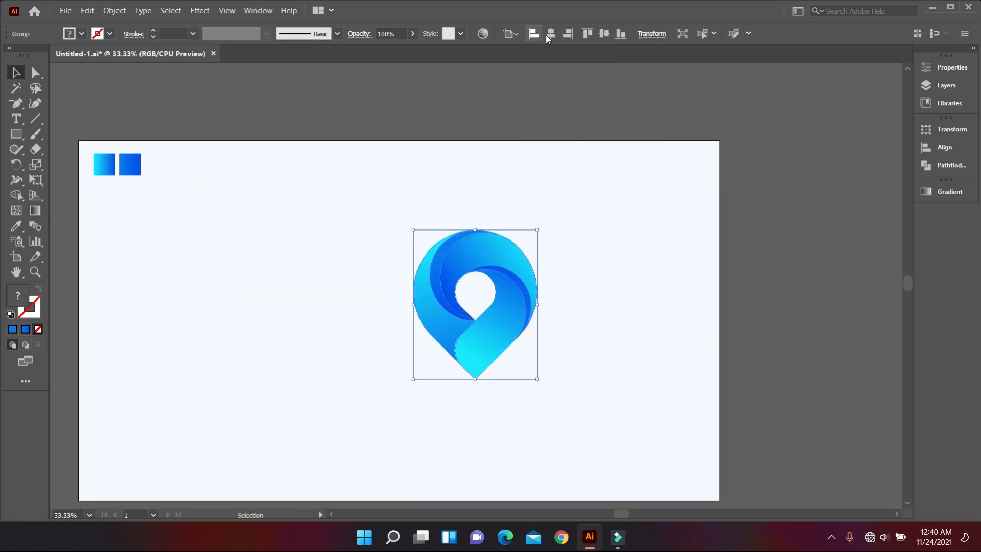
click(548, 34)
click(604, 34)
click(516, 214)
- Copy the hex code 19E7FE from the cyan stop of the first sample square's gradient
scroll(394, 390, up, 1)
scroll(394, 390, down, 4)
scroll(522, 376, up, 3)
drag(403, 365, 620, 455)
click(177, 130)
click(949, 164)
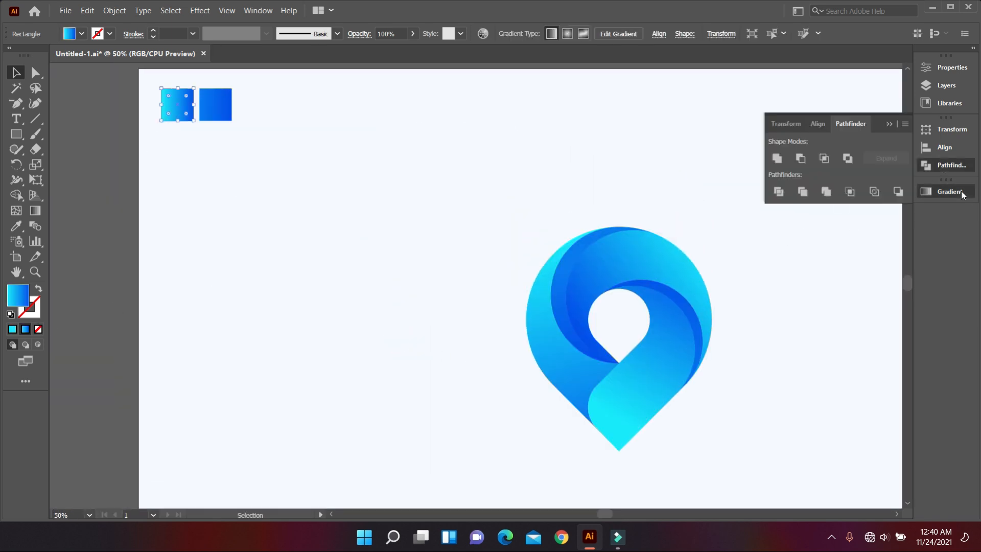
click(949, 192)
double_click(778, 306)
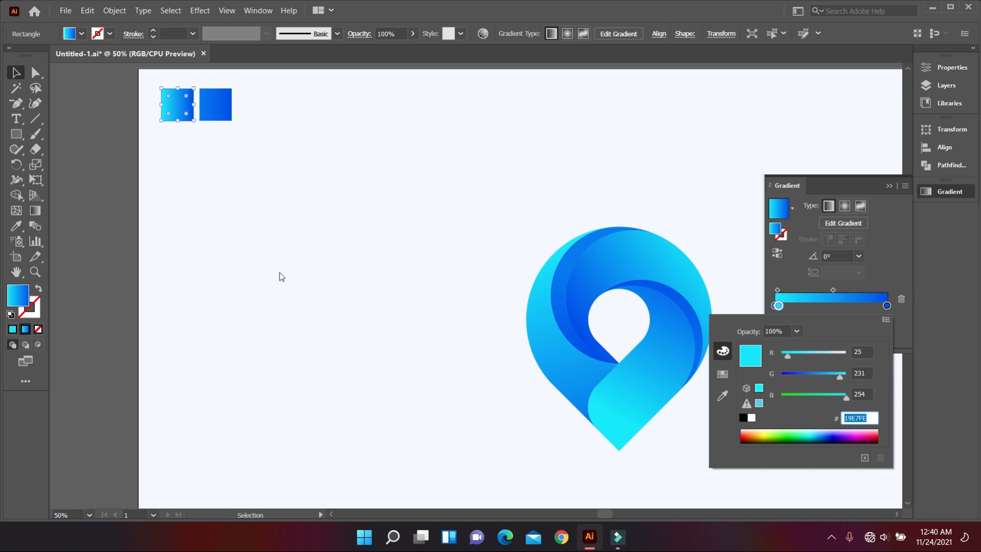
key(ctrl+c)
- Paste the copied code as the text label 19E7FE and place it on the empty area to the upper left of the logo
click(507, 382)
click(361, 303)
key(ctrl+v)
drag(485, 290, 630, 341)
drag(541, 316, 315, 227)
click(345, 290)
- Copy the hex code of the dark blue gradient stop and add it as the text label 034FF2
drag(516, 368, 404, 354)
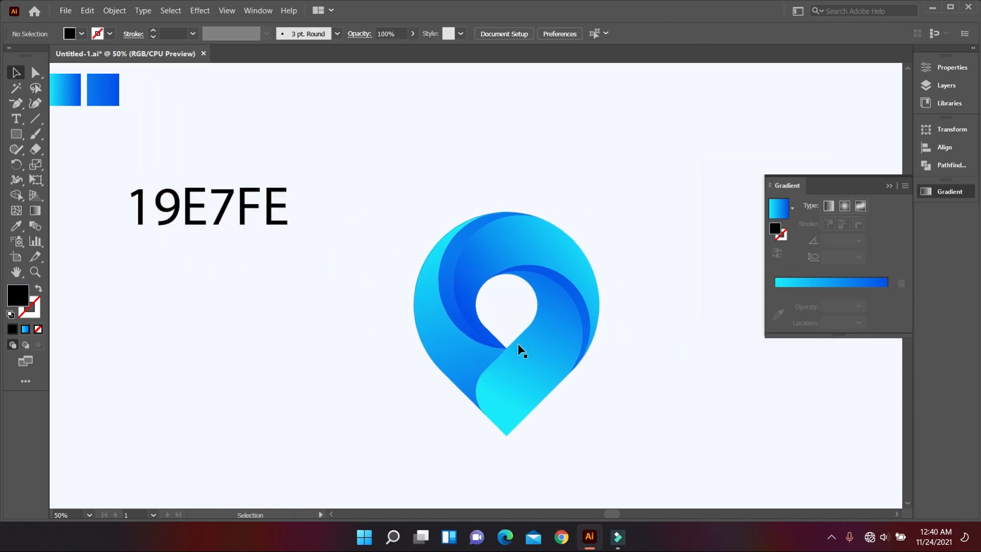
click(886, 286)
double_click(886, 290)
key(ctrl+c)
click(158, 324)
key(ctrl+v)
drag(483, 287, 633, 297)
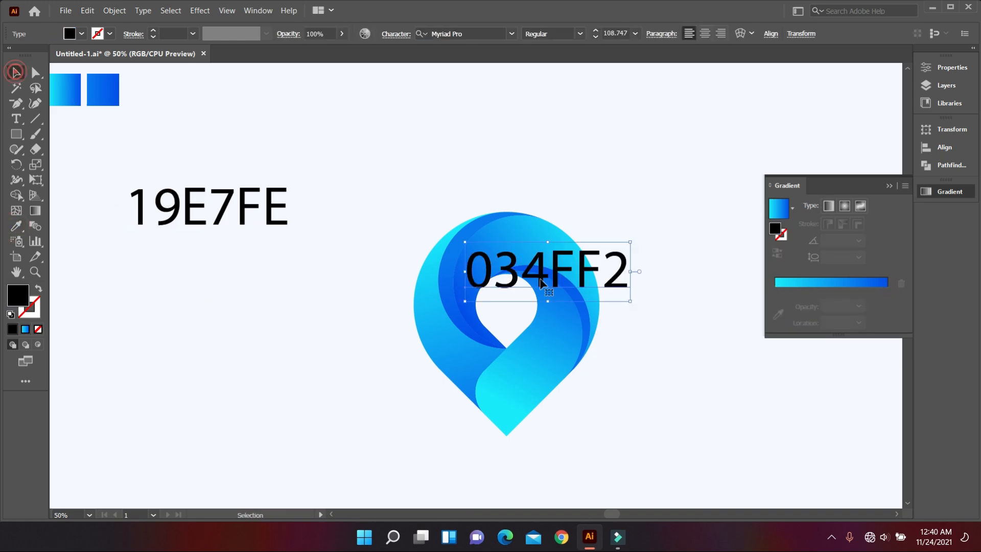